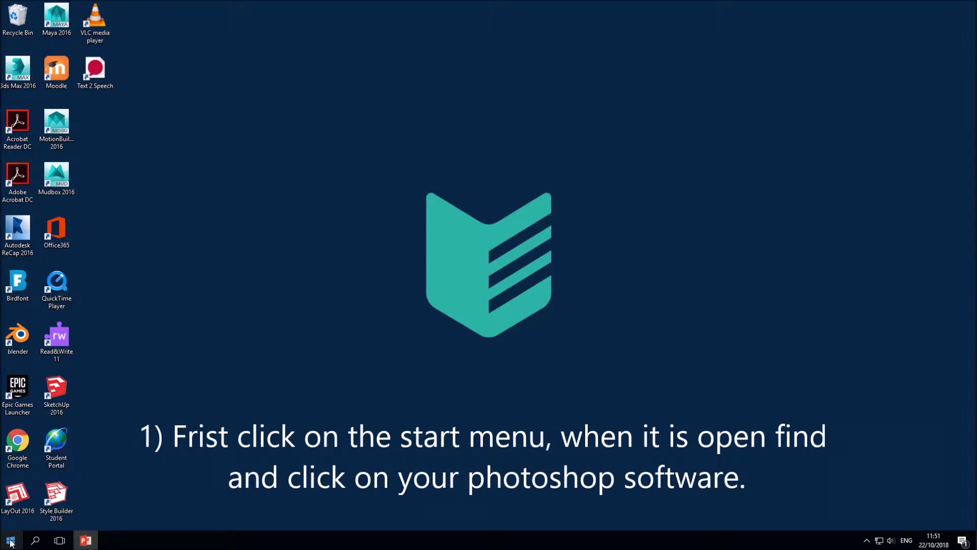
Launch Adobe Photoshop CC 2018 from the Windows Start menu
{"action": "left_click", "coordinate": [10, 541]}
{"action": "left_click", "coordinate": [106, 252]}
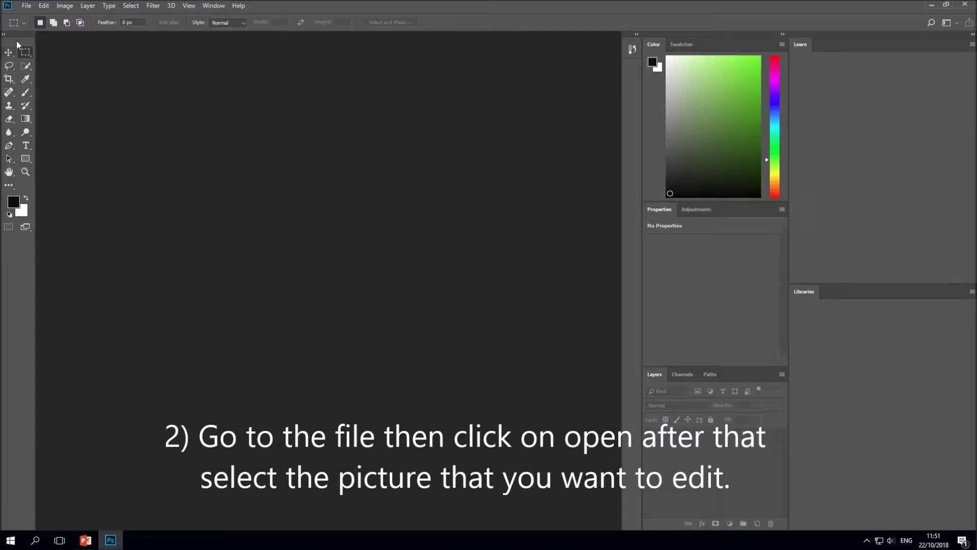
Open the johannes-plenio sailboat JPEG from the Task 3 folder with File > Open As
{"action": "left_click", "coordinate": [24, 7]}
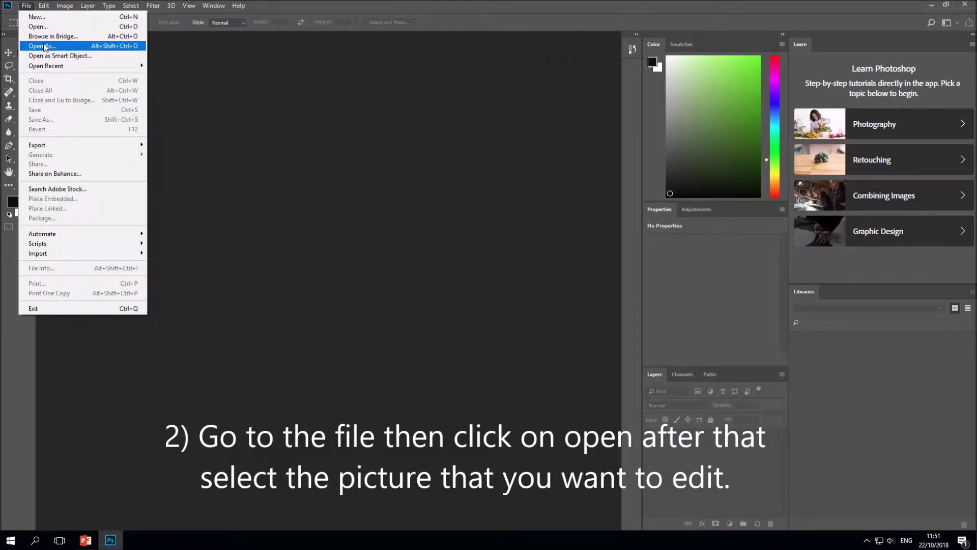
{"action": "left_click", "coordinate": [50, 27]}
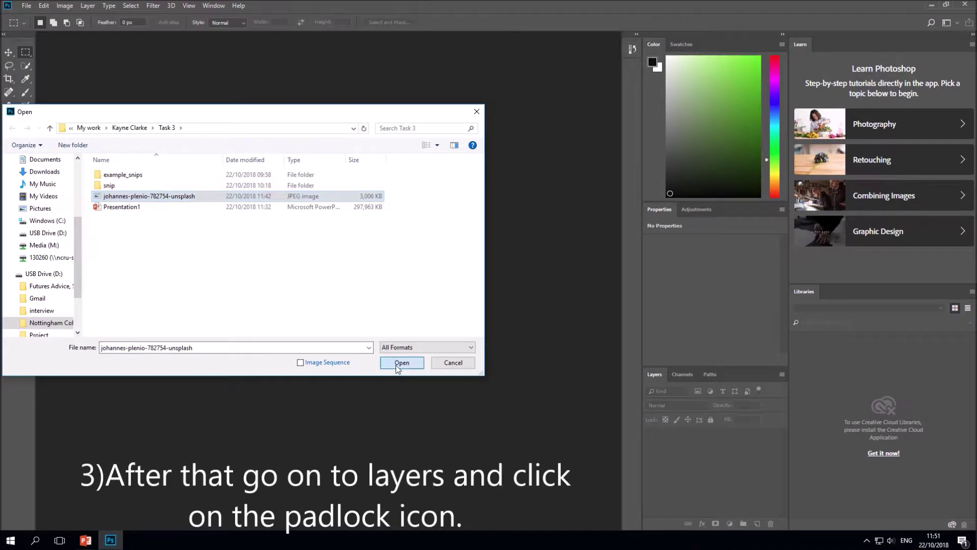
{"action": "left_click", "coordinate": [396, 364]}
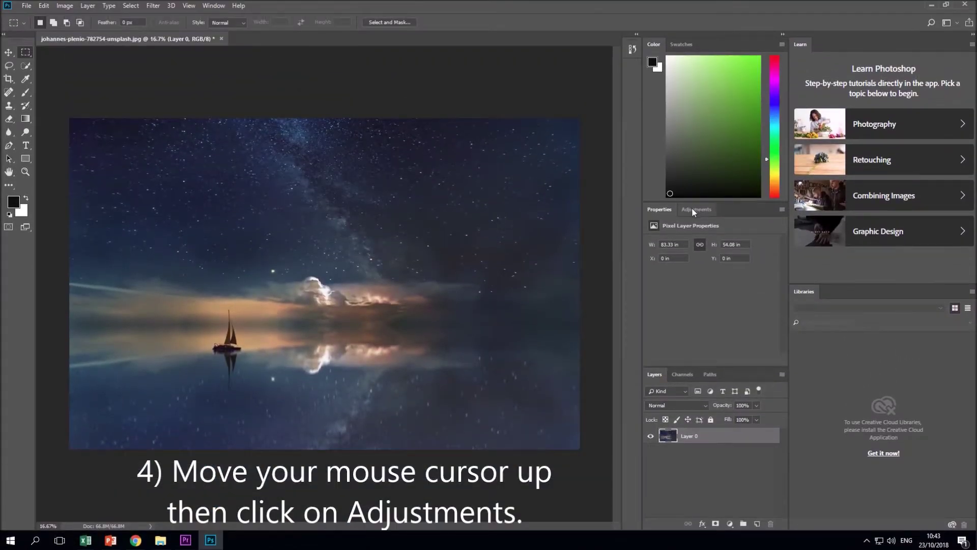
Add a Brightness/Contrast adjustment layer with Brightness -46 and Contrast 38
{"action": "left_click", "coordinate": [694, 210]}
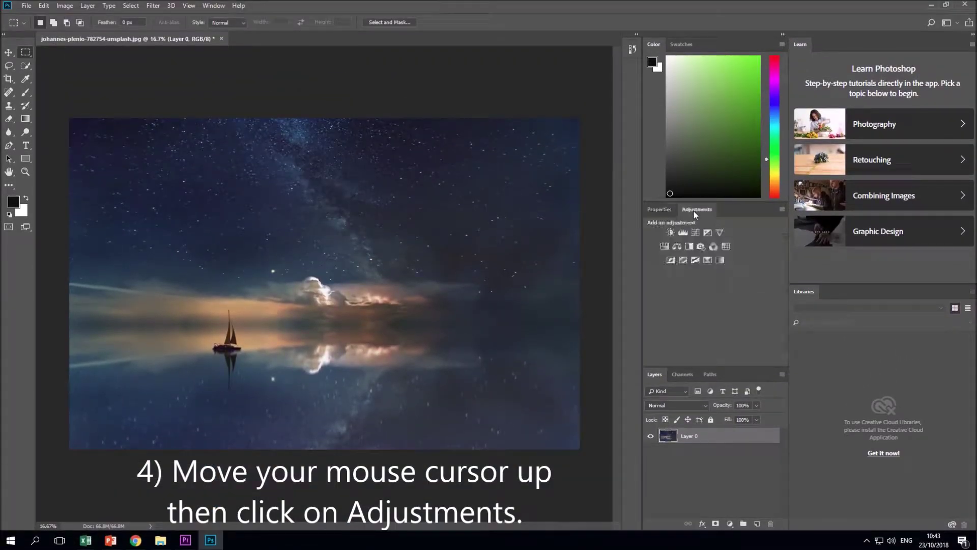
{"action": "left_click", "coordinate": [670, 233]}
{"action": "left_click_drag", "start_coordinate": [711, 269], "coordinate": [696, 275]}
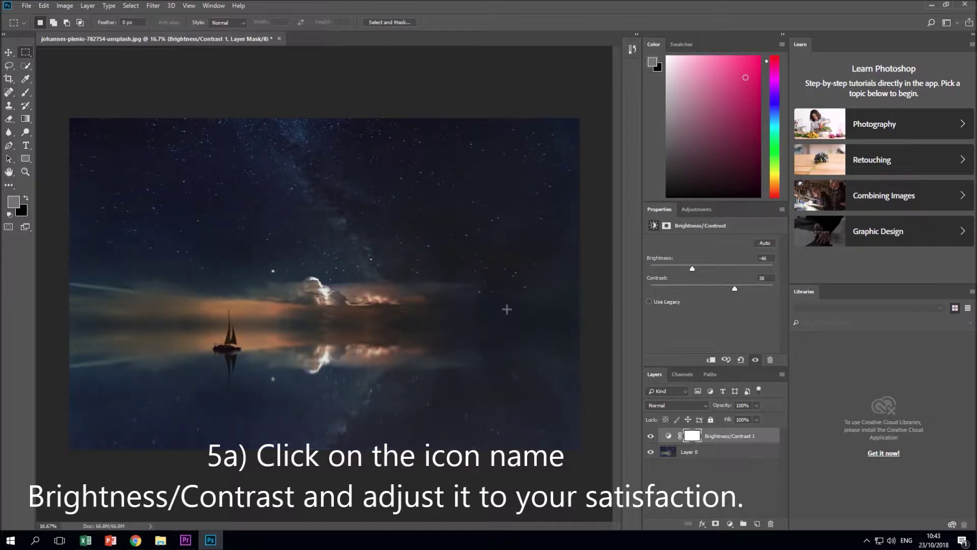
{"action": "left_click", "coordinate": [27, 7]}
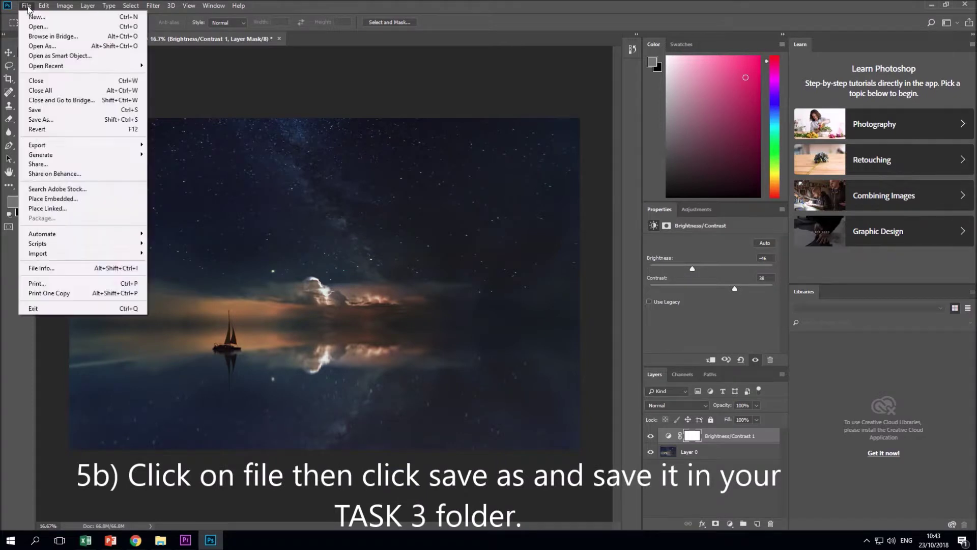
Start Save As and browse through the USB drive's college folders to Task 3
{"action": "left_click", "coordinate": [70, 120]}
{"action": "mouse_move", "coordinate": [37, 273]}
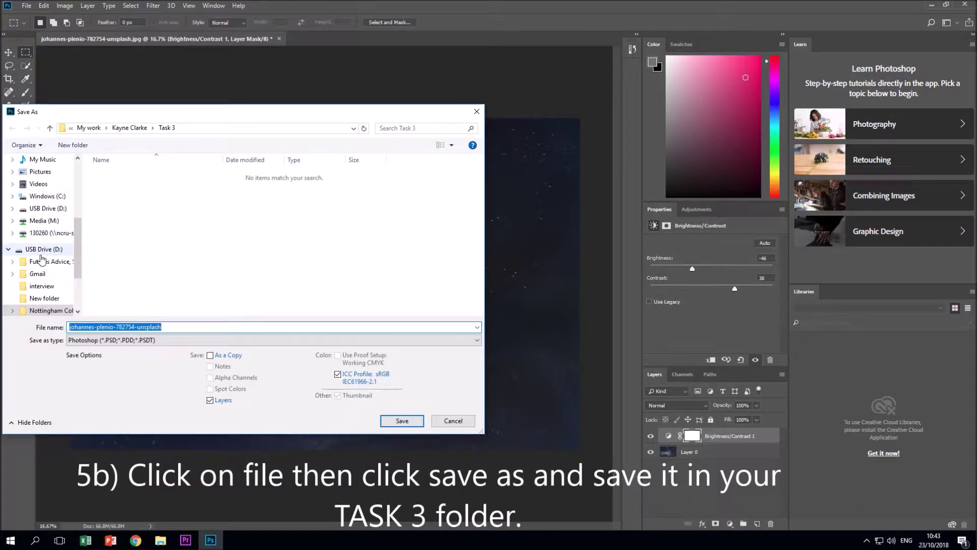
{"action": "left_click", "coordinate": [44, 250]}
{"action": "double_click", "coordinate": [130, 217]}
{"action": "double_click", "coordinate": [127, 199]}
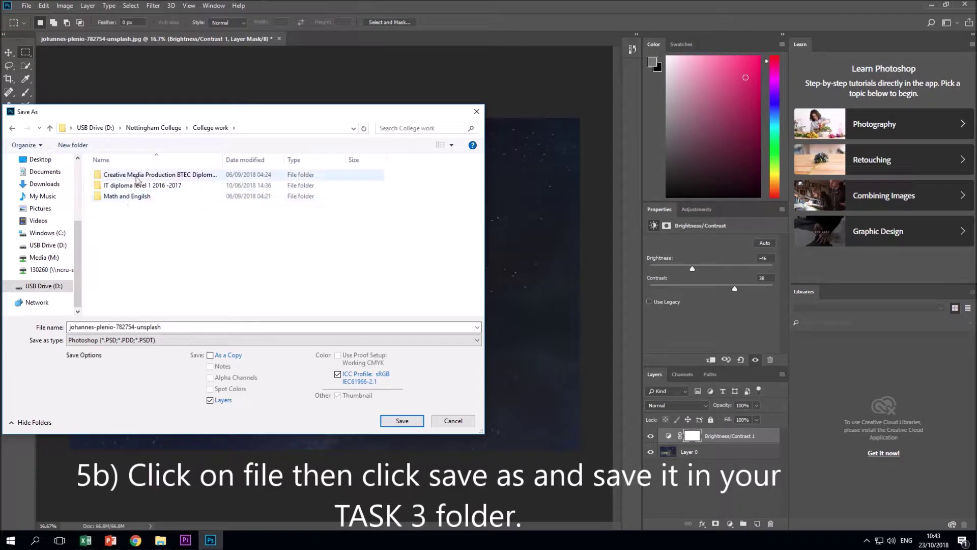
{"action": "double_click", "coordinate": [135, 175]}
{"action": "double_click", "coordinate": [122, 174]}
{"action": "double_click", "coordinate": [125, 196]}
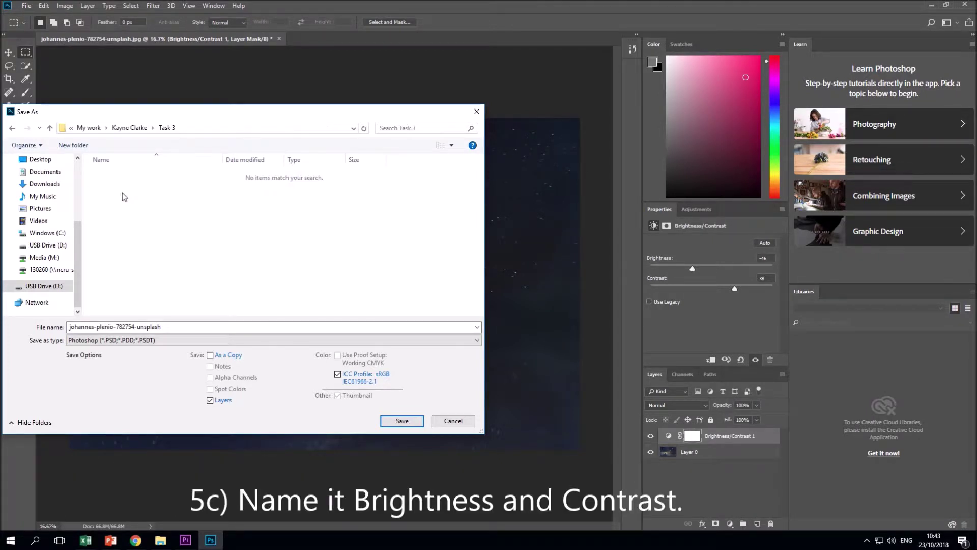
Name the file 'Brigthness and contrast' and set the format to JPEG
{"action": "triple_click", "coordinate": [183, 326]}
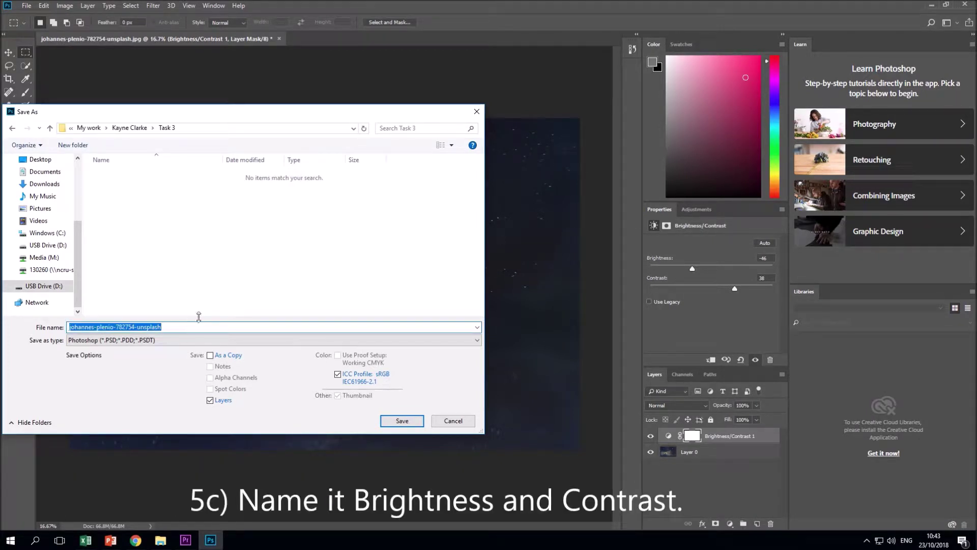
{"action": "key", "text": "BackSpace"}
{"action": "type", "text": "Brigth"}
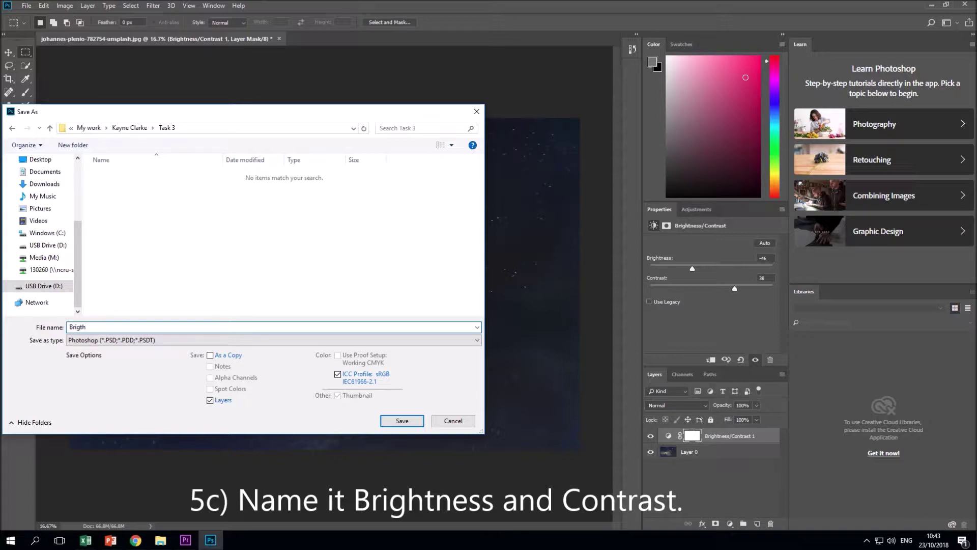
{"action": "type", "text": "ness and contrast"}
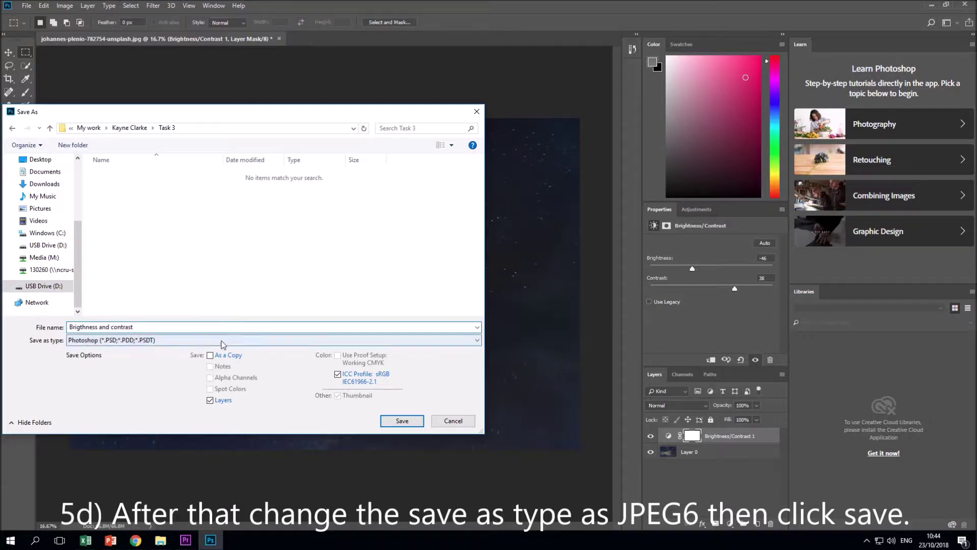
{"action": "left_click", "coordinate": [220, 340]}
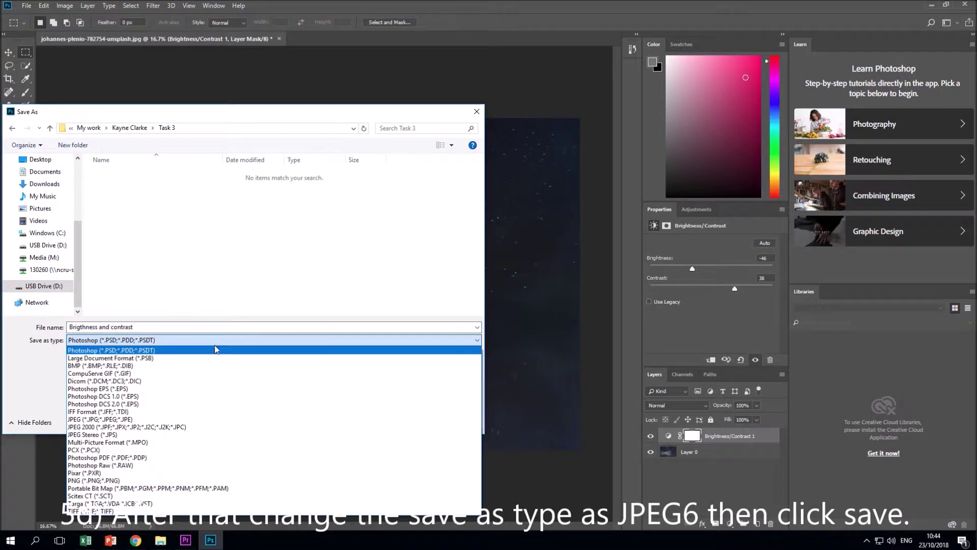
{"action": "left_click", "coordinate": [140, 419]}
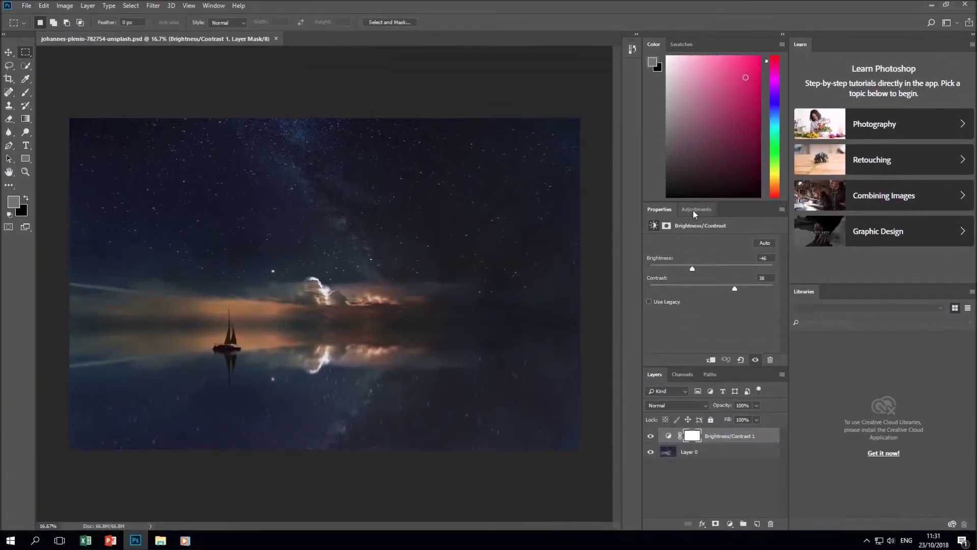
Add a Hue/Saturation layer with Hue -27, Saturation +43 and Lightness +8
{"action": "left_click", "coordinate": [694, 211]}
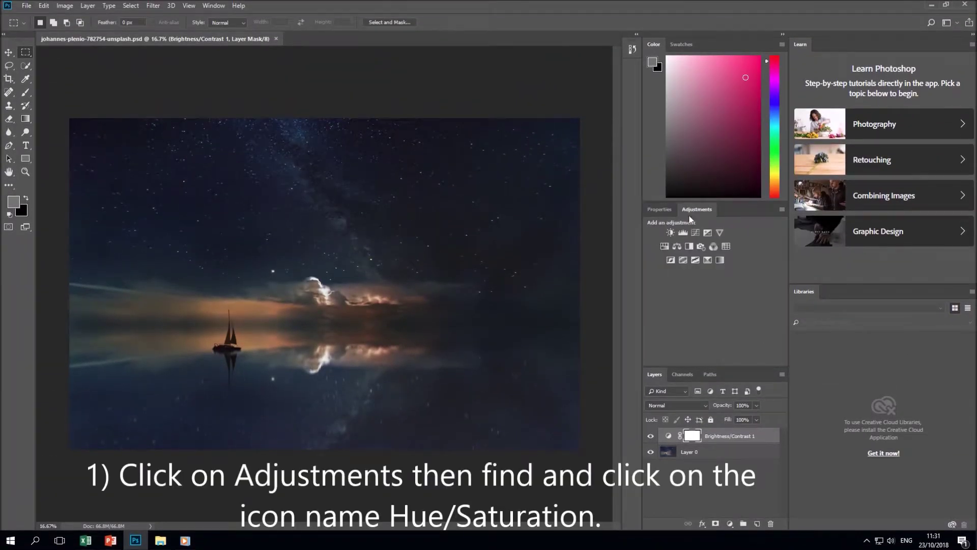
{"action": "left_click", "coordinate": [665, 246]}
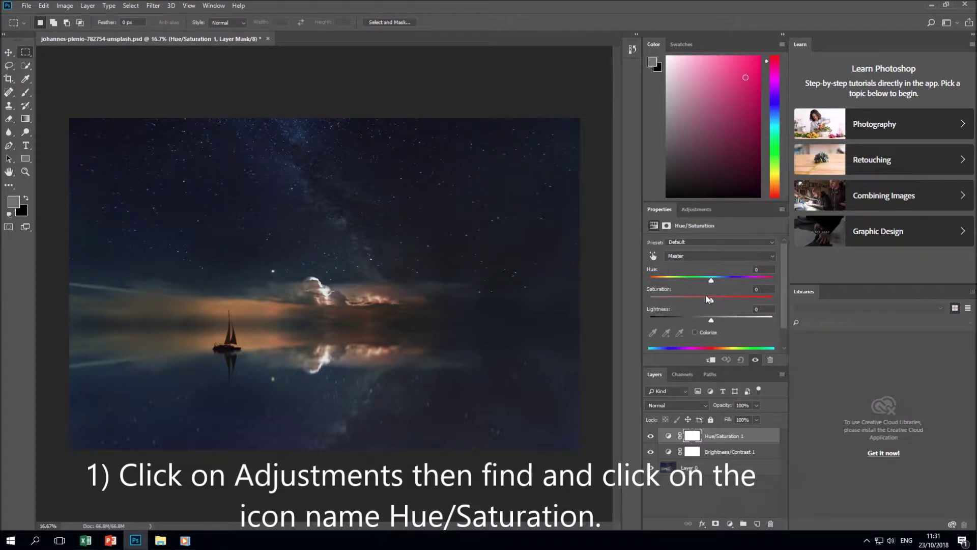
{"action": "mouse_move", "coordinate": [712, 282]}
{"action": "left_mouse_down"}
{"action": "mouse_move", "coordinate": [666, 283]}
{"action": "mouse_move", "coordinate": [675, 296]}
{"action": "mouse_move", "coordinate": [737, 301]}
{"action": "mouse_move", "coordinate": [693, 321]}
{"action": "mouse_move", "coordinate": [716, 319]}
{"action": "mouse_move", "coordinate": [712, 303]}
{"action": "left_mouse_up"}
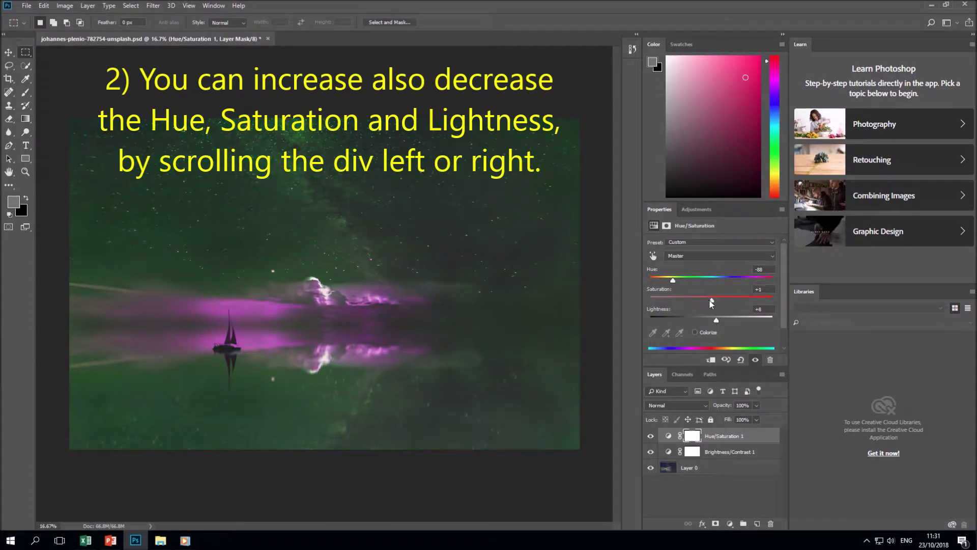
{"action": "left_click_drag", "start_coordinate": [675, 284], "coordinate": [689, 284]}
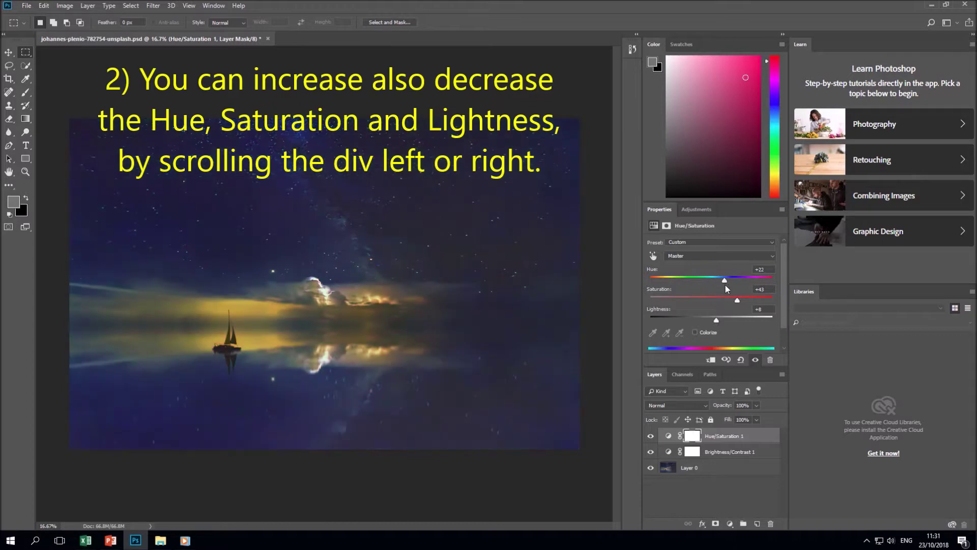
{"action": "mouse_move", "coordinate": [688, 284]}
{"action": "left_mouse_down"}
{"action": "mouse_move", "coordinate": [713, 286]}
{"action": "mouse_move", "coordinate": [696, 290]}
{"action": "left_mouse_up"}
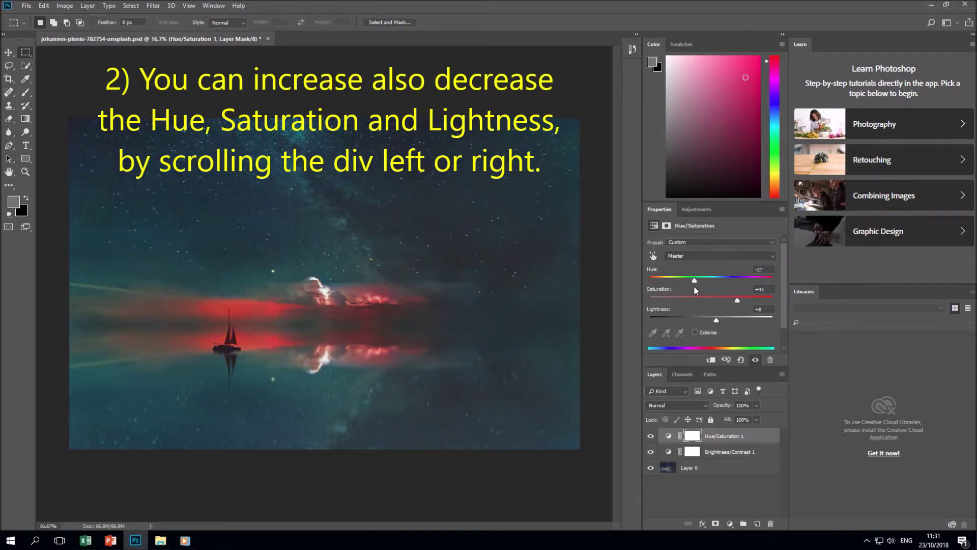
{"action": "left_click", "coordinate": [27, 6]}
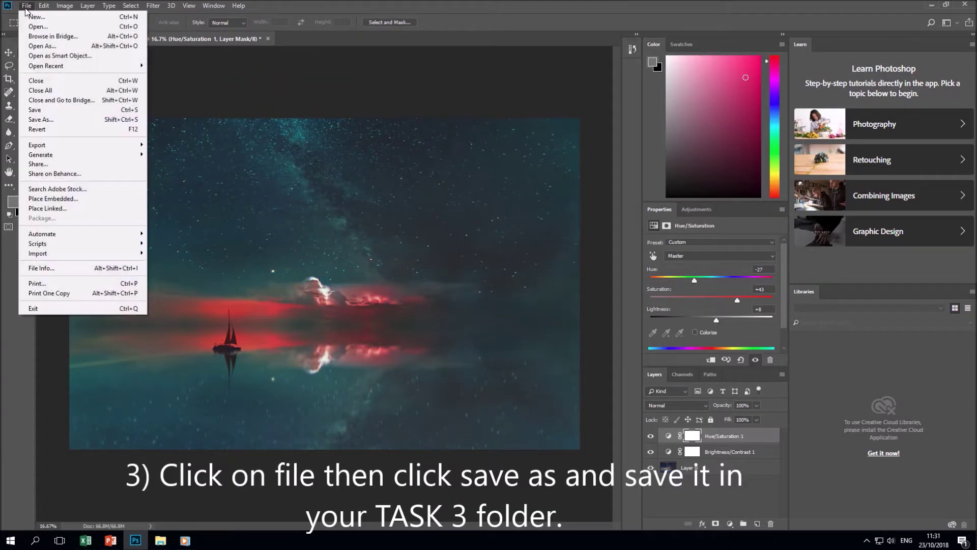
Start Save As and browse from the USB drive down to the Task 3 folder
{"action": "left_click", "coordinate": [50, 120]}
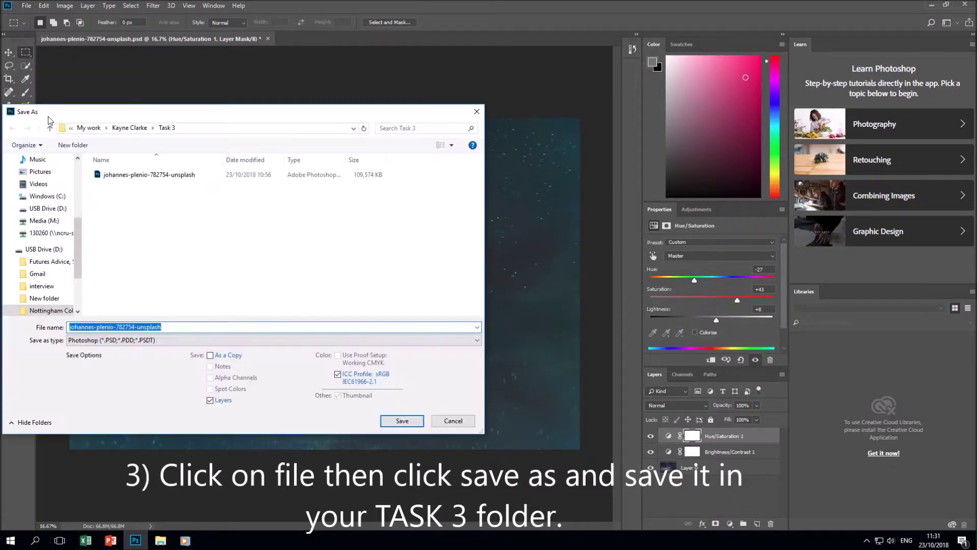
{"action": "left_click", "coordinate": [44, 249]}
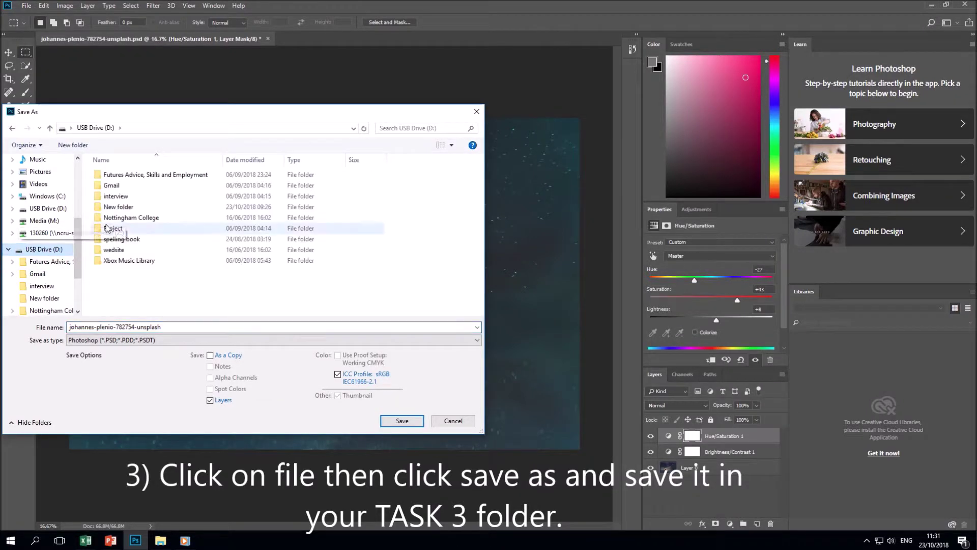
{"action": "left_click", "coordinate": [121, 219]}
{"action": "double_click", "coordinate": [120, 218]}
{"action": "double_click", "coordinate": [122, 196]}
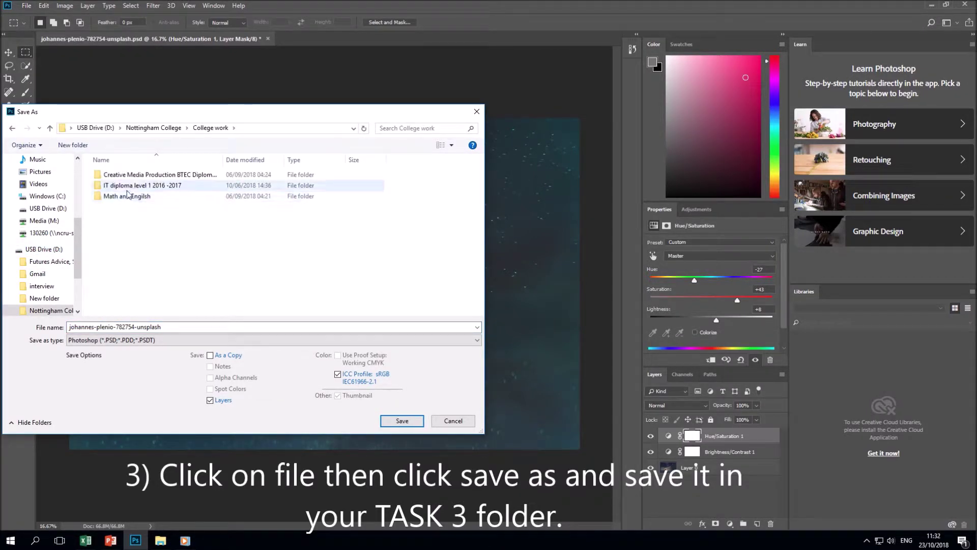
{"action": "double_click", "coordinate": [135, 175]}
{"action": "double_click", "coordinate": [117, 175]}
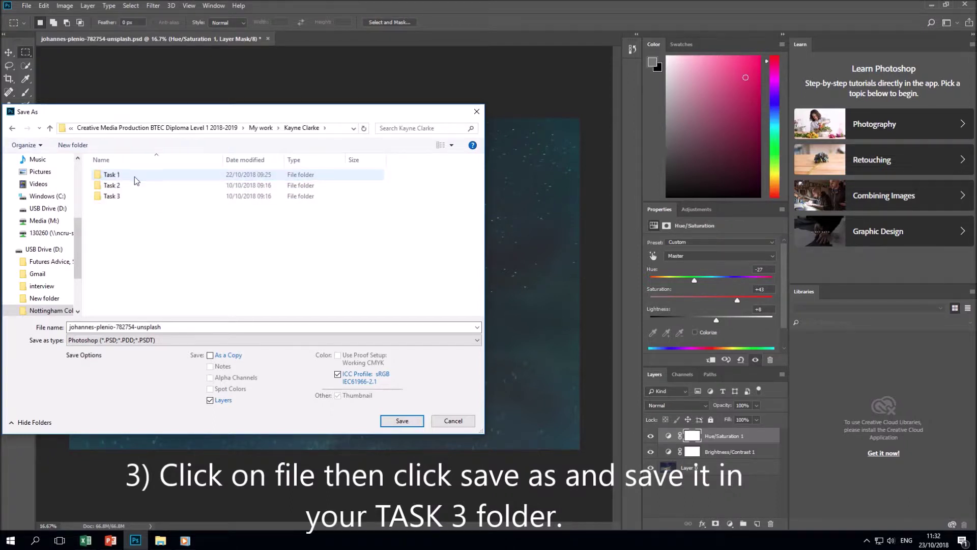
{"action": "double_click", "coordinate": [117, 196]}
Save the recoloured image as a JPEG named 'HUE and Saturation'
{"action": "triple_click", "coordinate": [156, 330]}
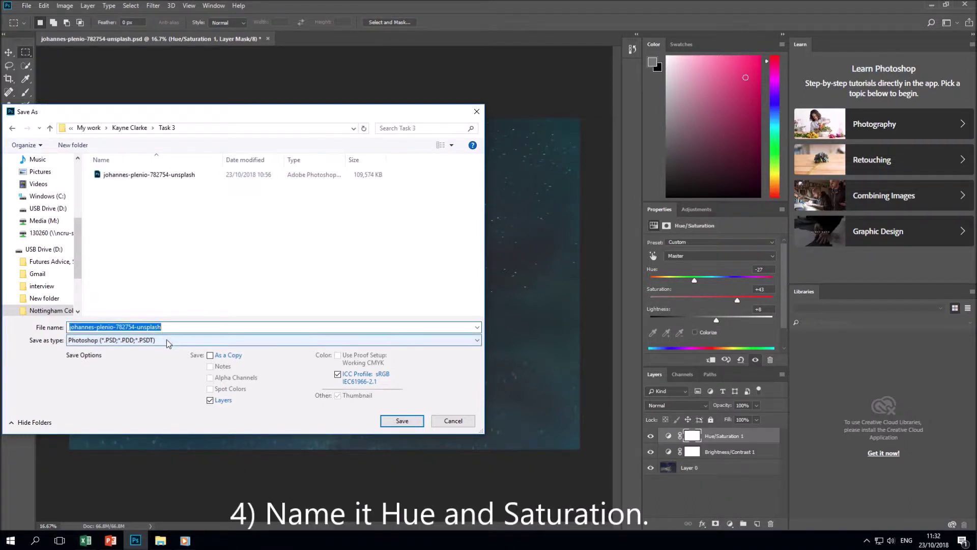
{"action": "key", "text": "BackSpace"}
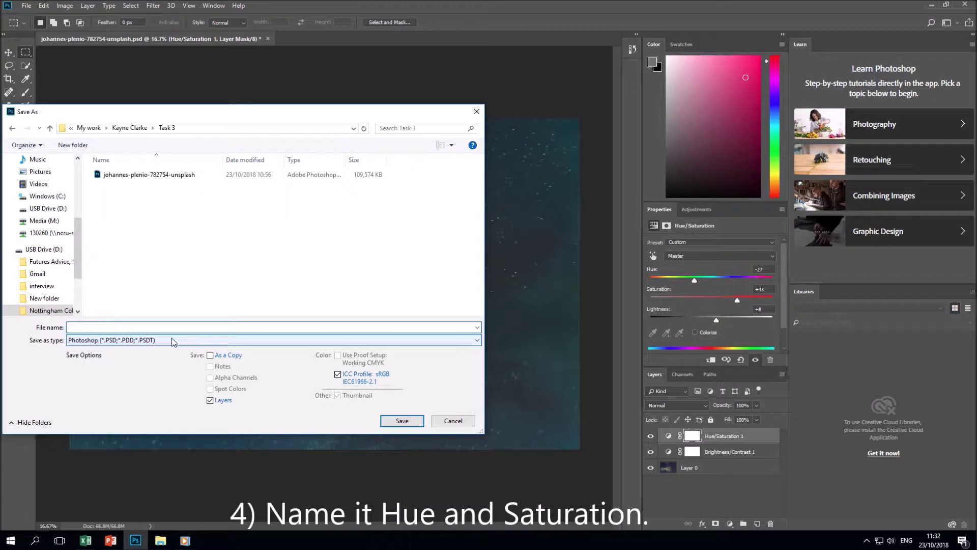
{"action": "type", "text": "HUE and Satura"}
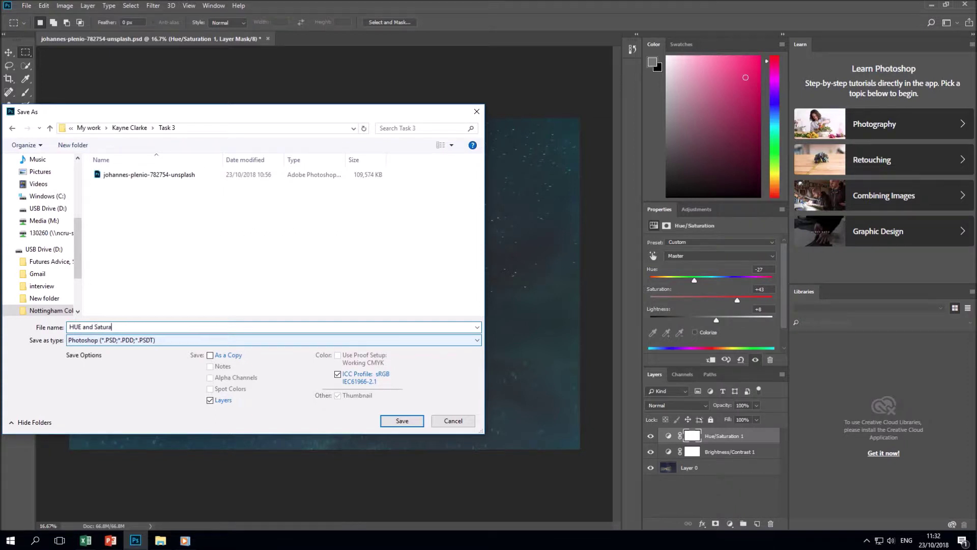
{"action": "type", "text": "tion"}
{"action": "left_click", "coordinate": [228, 344]}
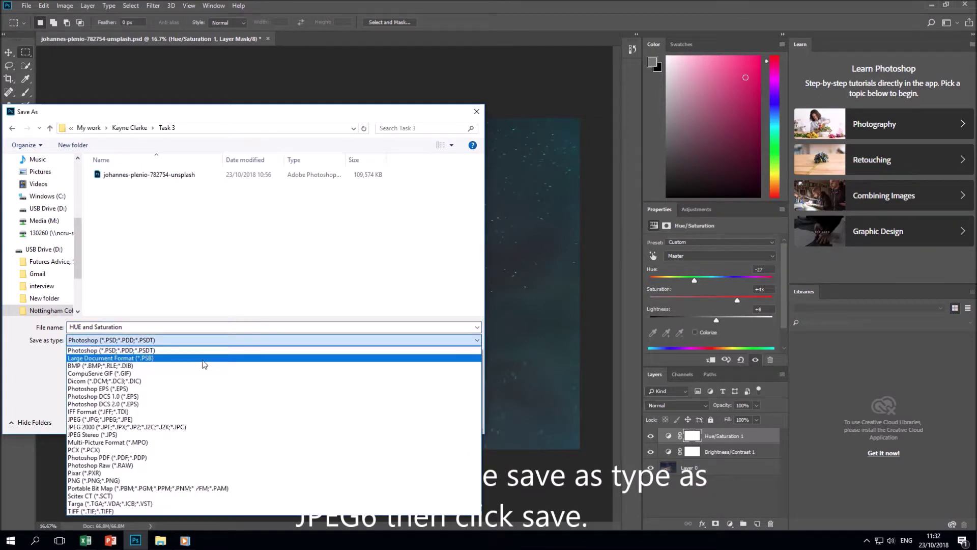
{"action": "left_click", "coordinate": [141, 420]}
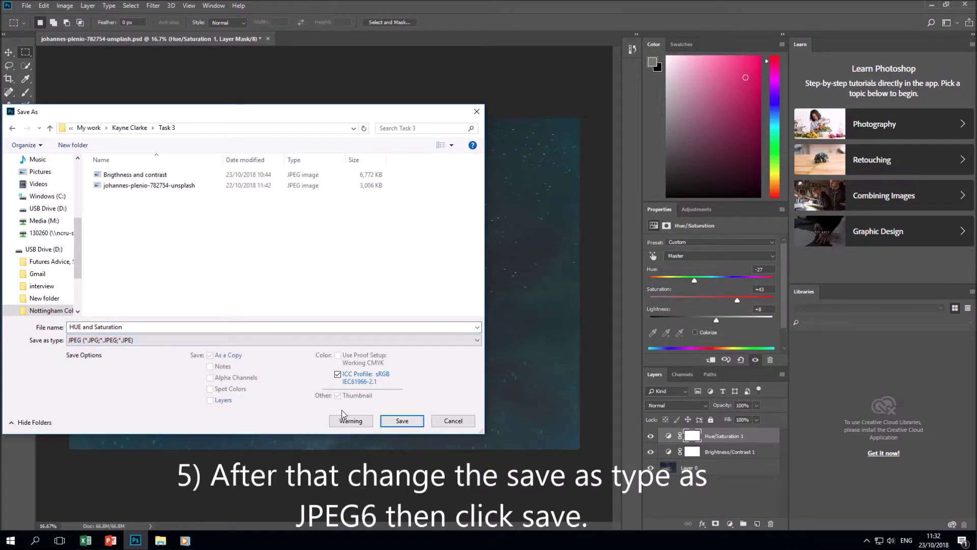
{"action": "left_click", "coordinate": [402, 420]}
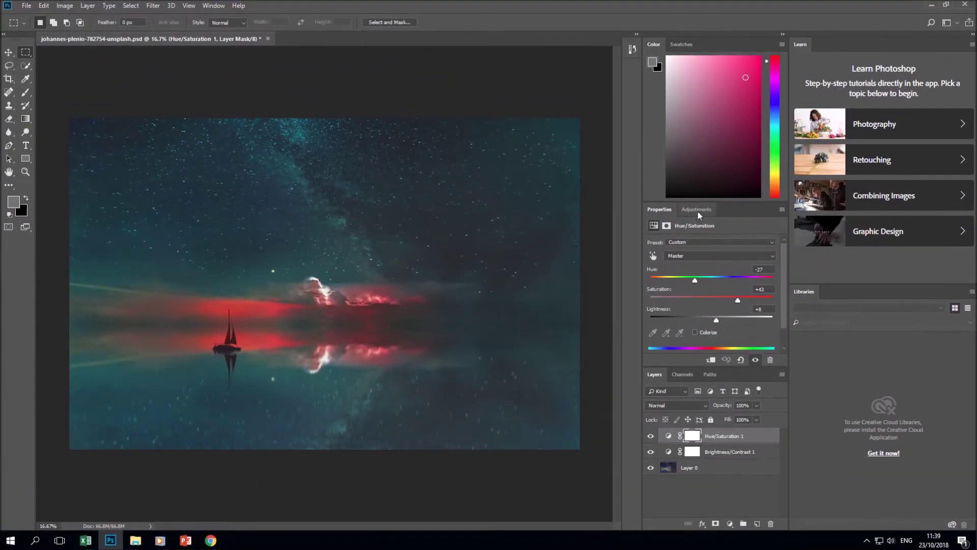
{"action": "left_click", "coordinate": [698, 212]}
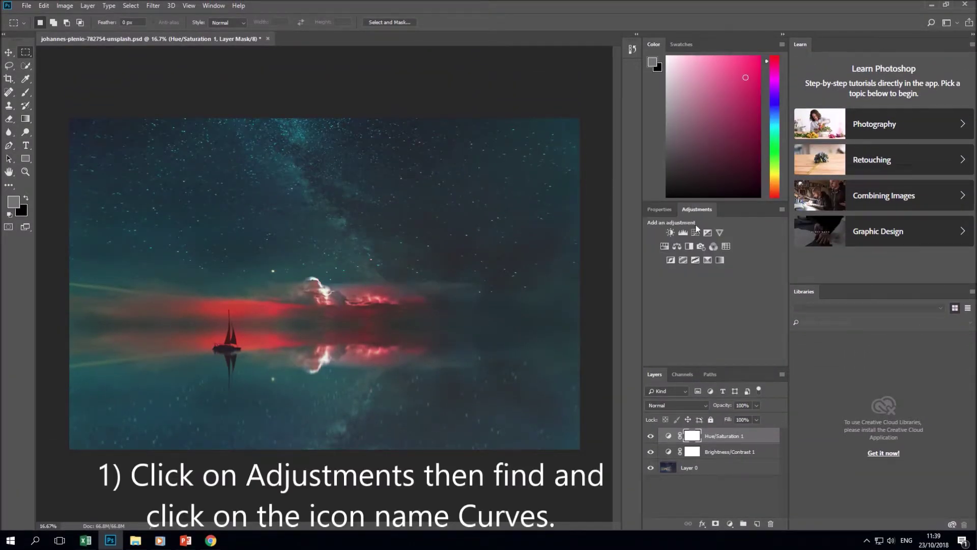
Add a Curves layer and bend its RGB curve into an S-like wave that darkens the photo
{"action": "left_click", "coordinate": [694, 233]}
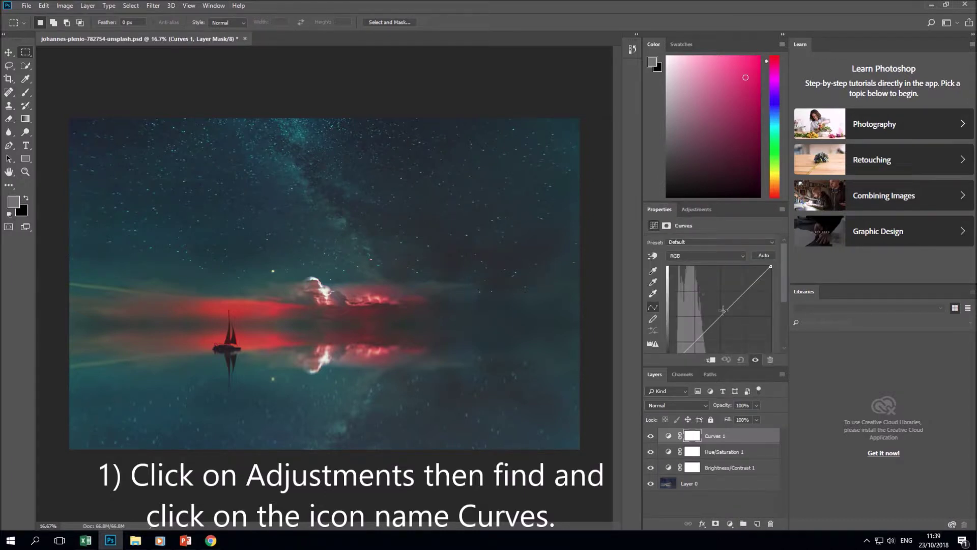
{"action": "mouse_move", "coordinate": [723, 310]}
{"action": "left_mouse_down"}
{"action": "mouse_move", "coordinate": [738, 320]}
{"action": "mouse_move", "coordinate": [729, 296]}
{"action": "left_mouse_up"}
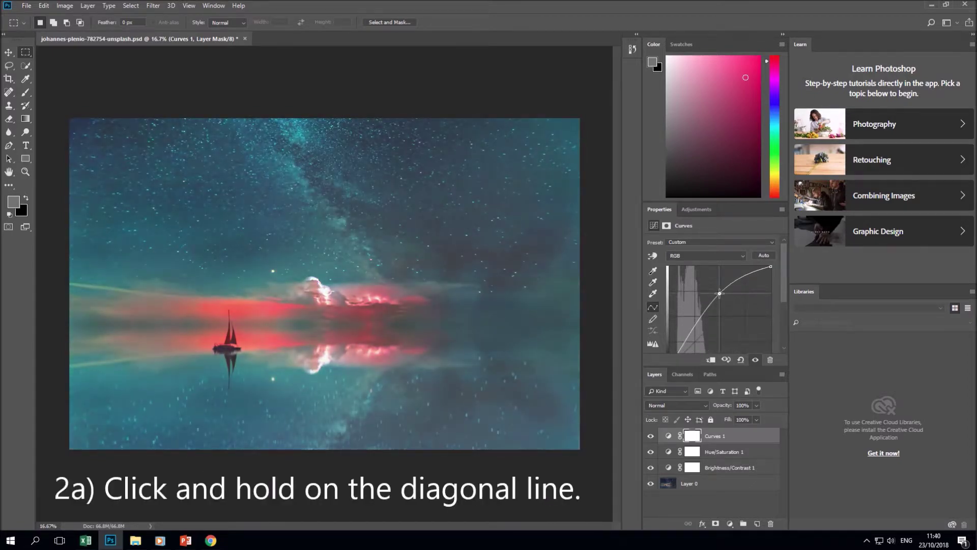
{"action": "left_click_drag", "start_coordinate": [729, 296], "coordinate": [719, 293]}
{"action": "left_click_drag", "start_coordinate": [709, 301], "coordinate": [708, 320]}
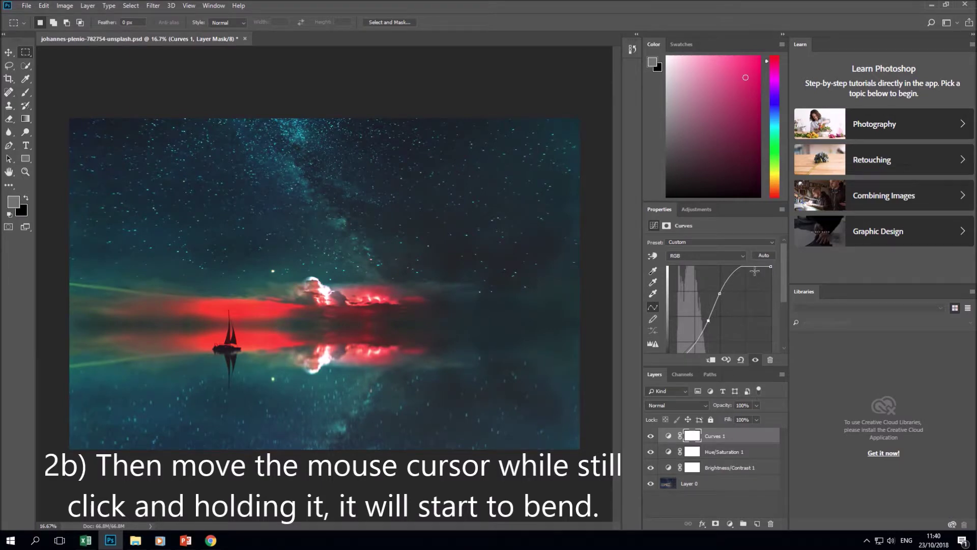
{"action": "left_click_drag", "start_coordinate": [743, 267], "coordinate": [753, 313]}
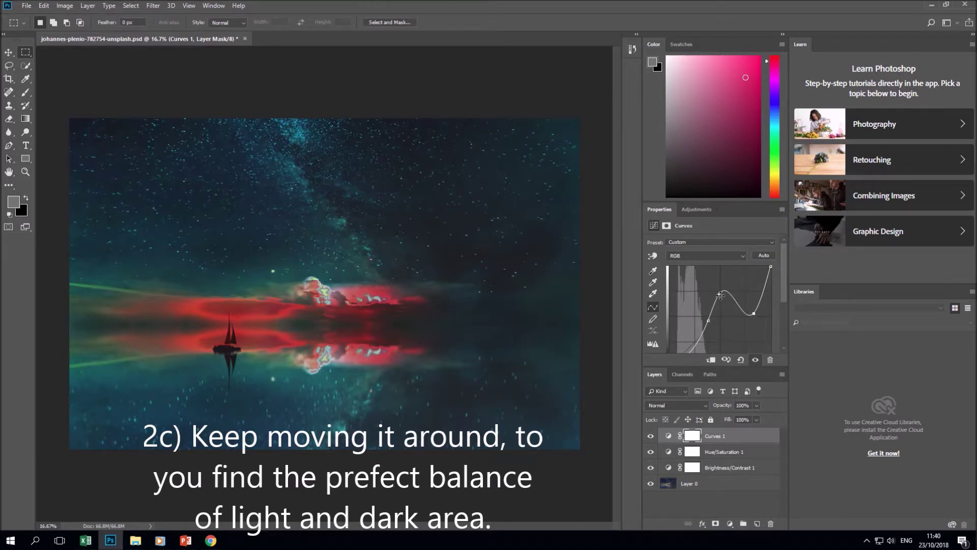
{"action": "left_click_drag", "start_coordinate": [719, 294], "coordinate": [713, 306]}
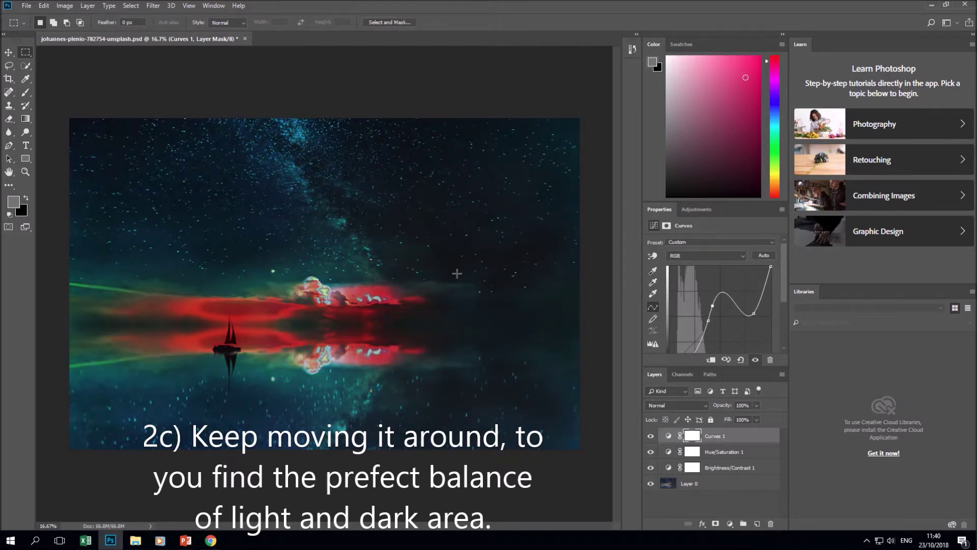
Start saving a copy with Save As, choosing JPEG as the format
{"action": "left_click", "coordinate": [27, 5]}
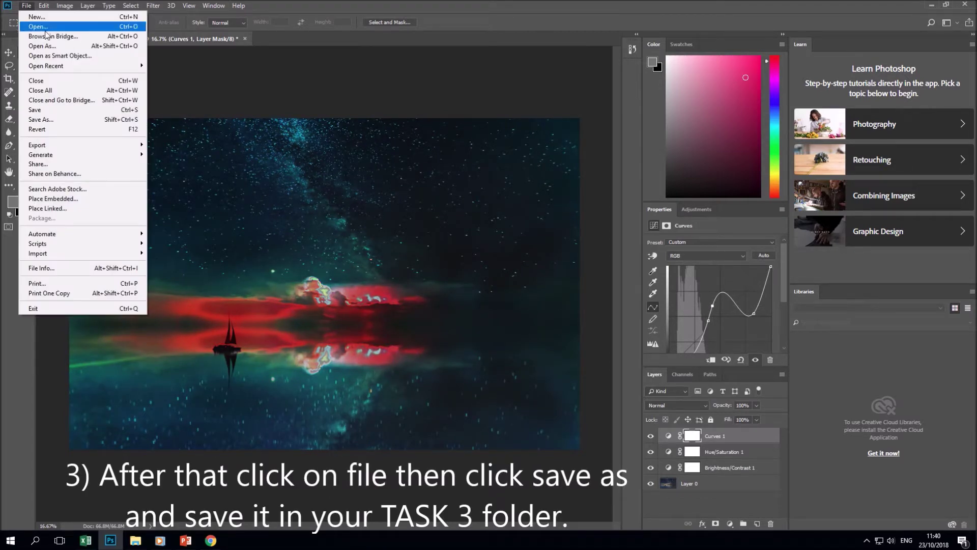
{"action": "left_click", "coordinate": [41, 119]}
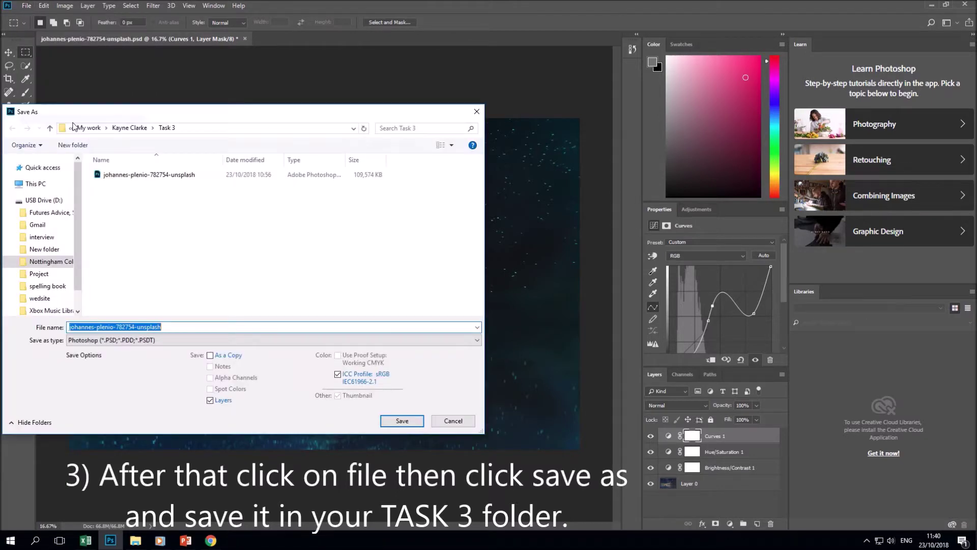
{"action": "left_click", "coordinate": [166, 340]}
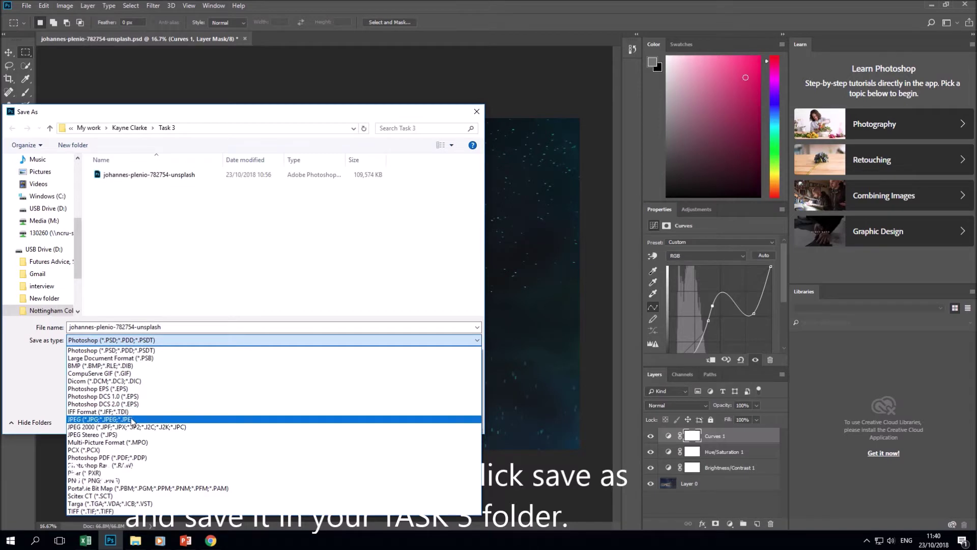
{"action": "left_click", "coordinate": [132, 420]}
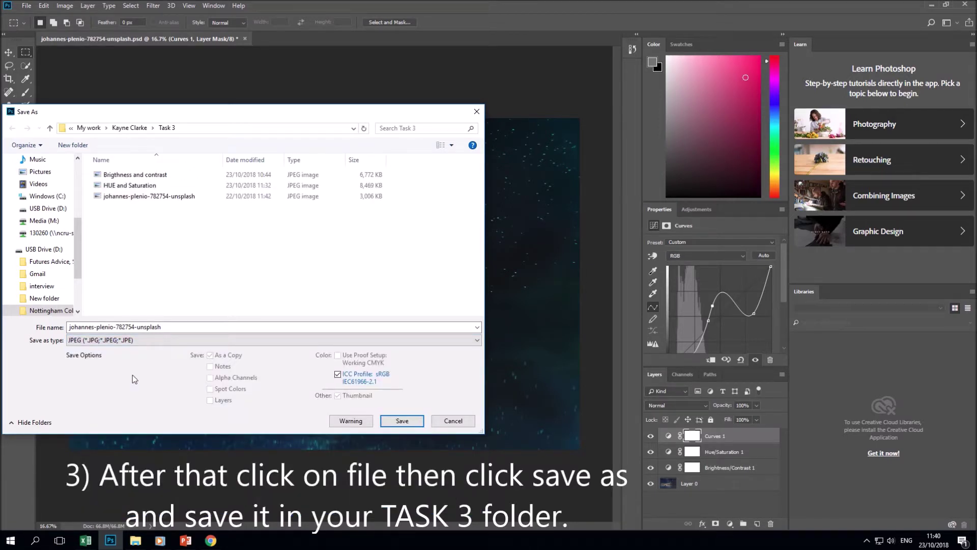
Rename the copy 'Curves' and lower the Curves layer's Red channel curve
{"action": "left_click_drag", "start_coordinate": [173, 327], "coordinate": [69, 327]}
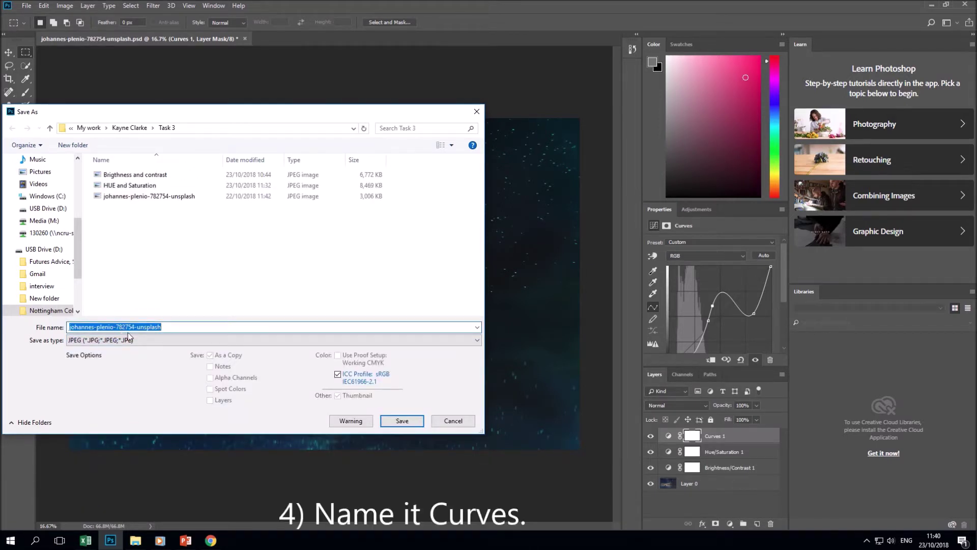
{"action": "key", "text": "BackSpace"}
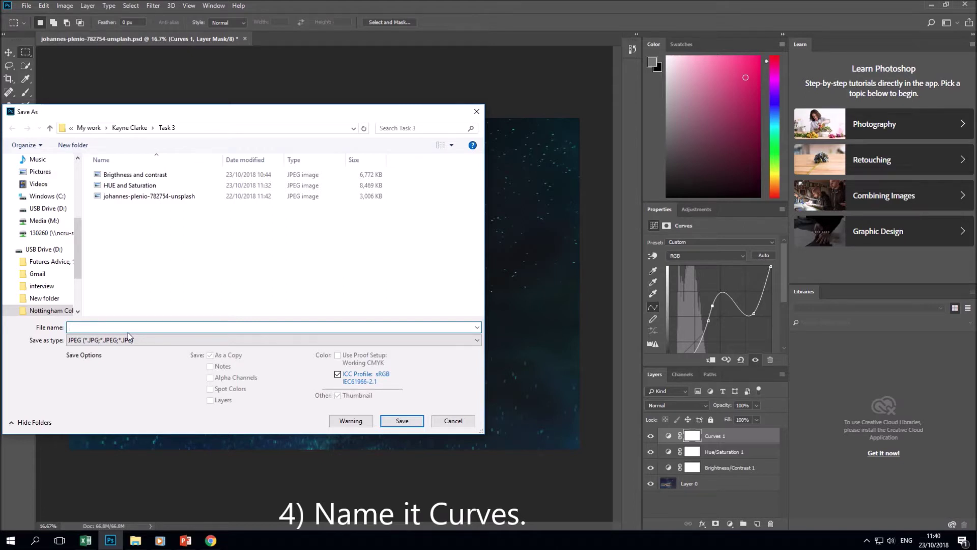
{"action": "type", "text": "Curv"}
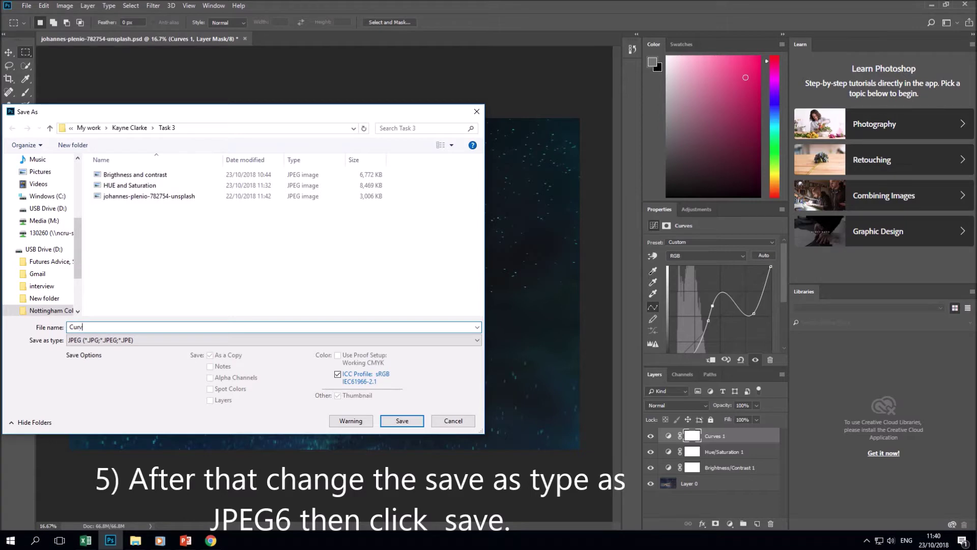
{"action": "type", "text": "e"}
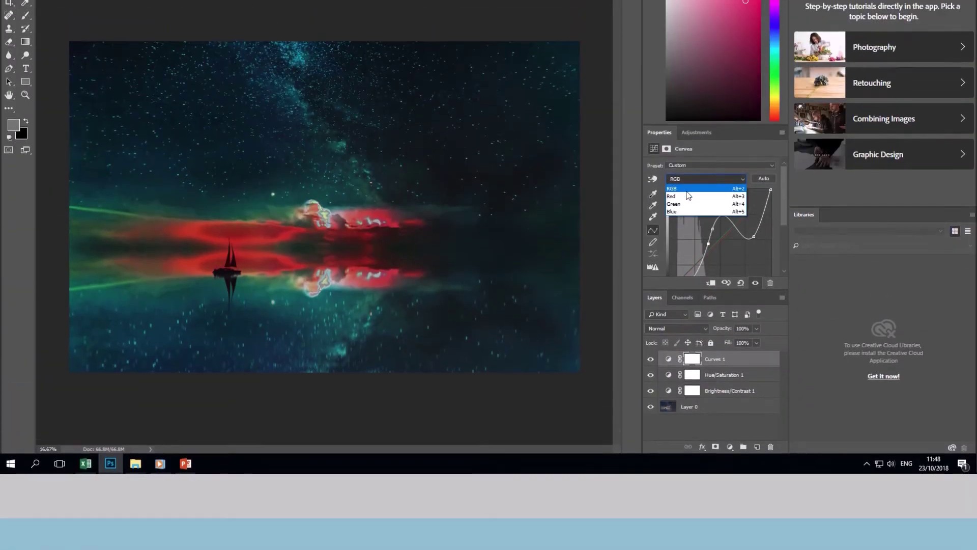
{"action": "left_click", "coordinate": [686, 195]}
{"action": "mouse_move", "coordinate": [729, 307]}
{"action": "left_mouse_down"}
{"action": "mouse_move", "coordinate": [730, 320]}
{"action": "mouse_move", "coordinate": [729, 307]}
{"action": "left_mouse_up"}
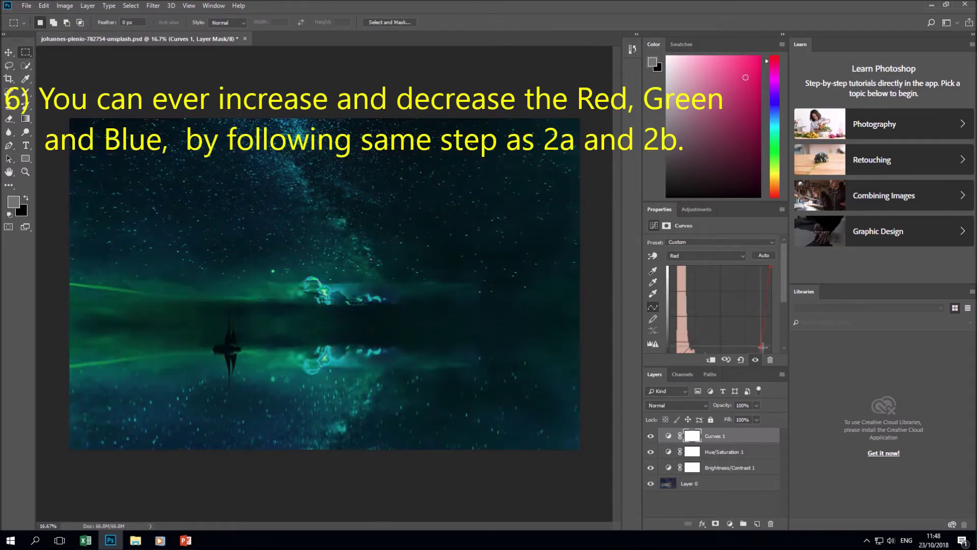
Reshape the Green, Blue and Red channel curves to turn the sky deep blue
{"action": "left_click", "coordinate": [717, 255]}
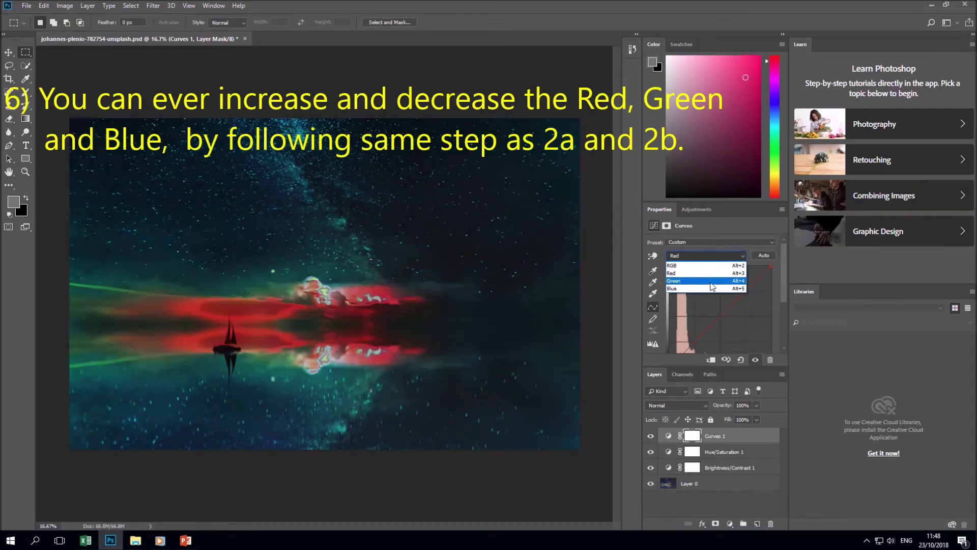
{"action": "left_click", "coordinate": [712, 280]}
{"action": "mouse_move", "coordinate": [721, 316]}
{"action": "left_mouse_down"}
{"action": "mouse_move", "coordinate": [727, 305]}
{"action": "mouse_move", "coordinate": [785, 351]}
{"action": "left_mouse_up"}
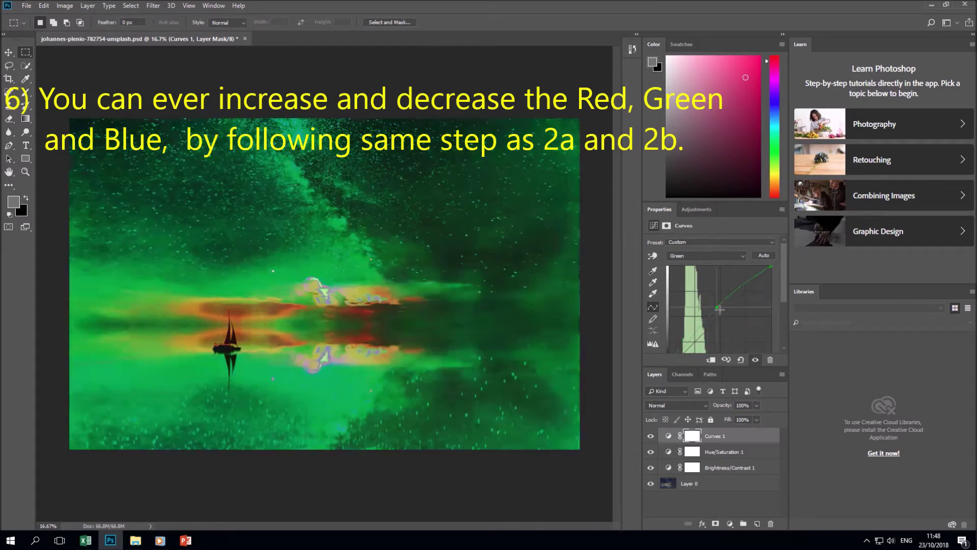
{"action": "left_click", "coordinate": [719, 256]}
{"action": "left_click", "coordinate": [718, 292]}
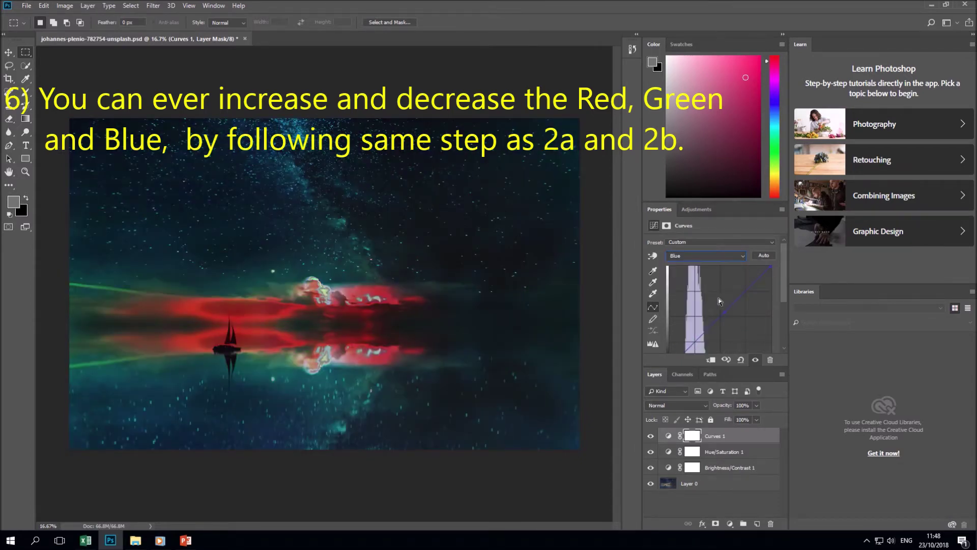
{"action": "mouse_move", "coordinate": [724, 312]}
{"action": "left_mouse_down"}
{"action": "mouse_move", "coordinate": [732, 323]}
{"action": "mouse_move", "coordinate": [705, 335]}
{"action": "mouse_move", "coordinate": [709, 319]}
{"action": "left_mouse_up"}
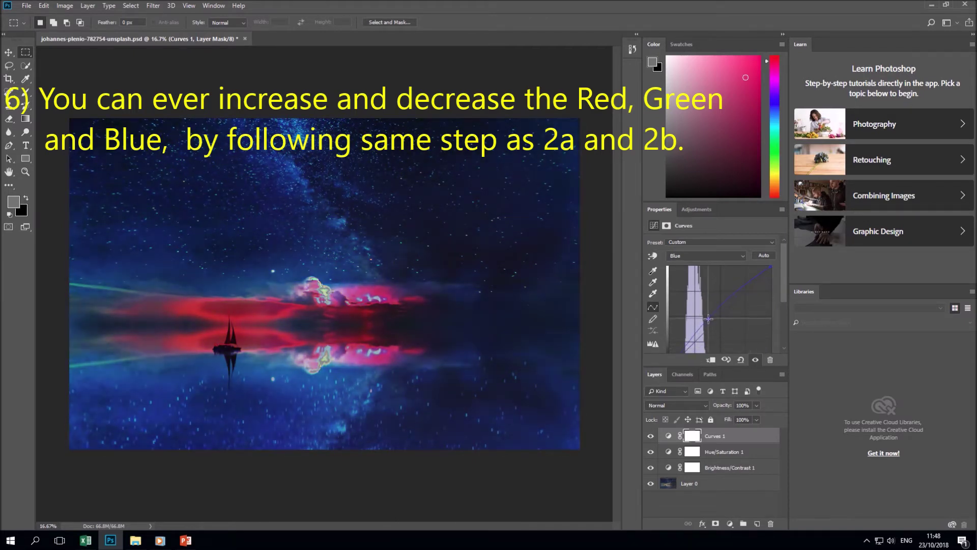
{"action": "left_click", "coordinate": [715, 254]}
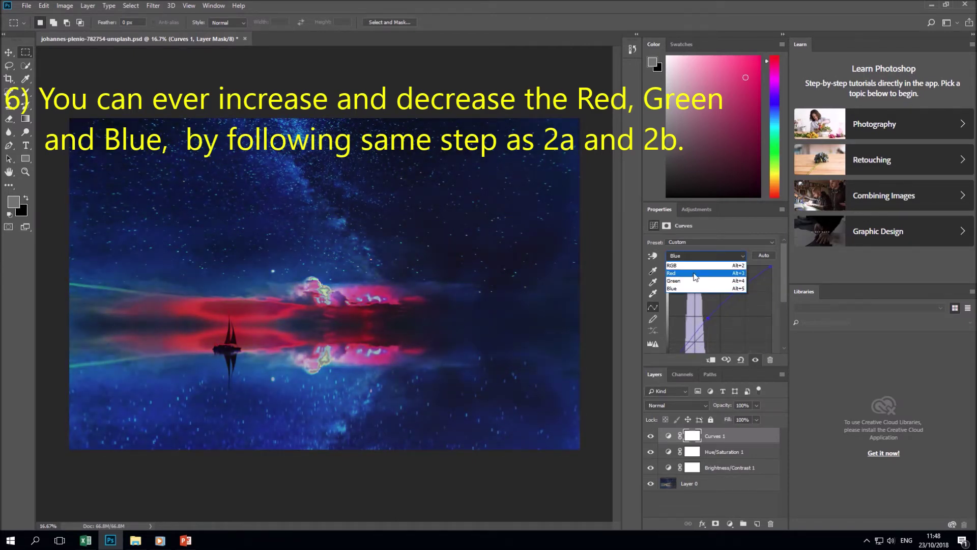
{"action": "mouse_move", "coordinate": [716, 312]}
{"action": "left_mouse_down"}
{"action": "mouse_move", "coordinate": [722, 320]}
{"action": "mouse_move", "coordinate": [712, 312]}
{"action": "left_mouse_up"}
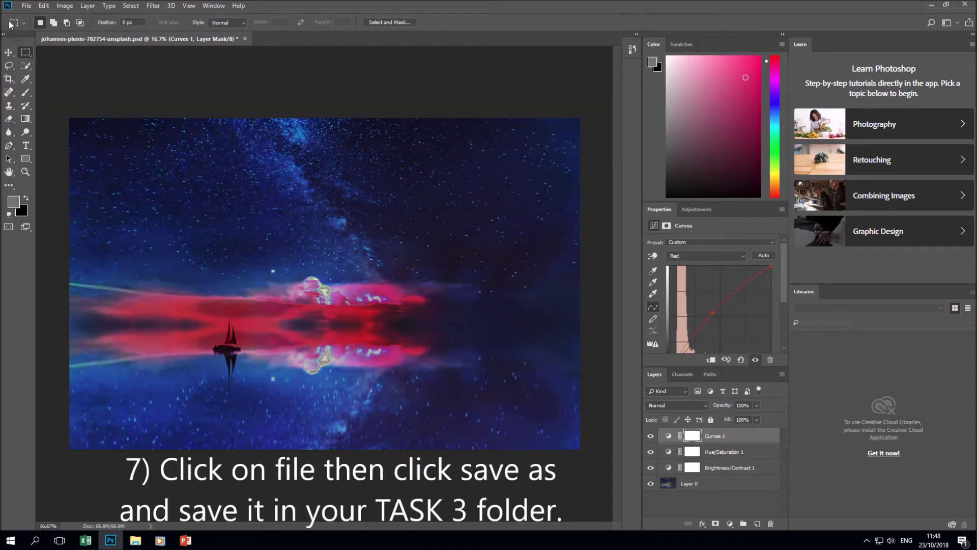
{"action": "left_click", "coordinate": [687, 256]}
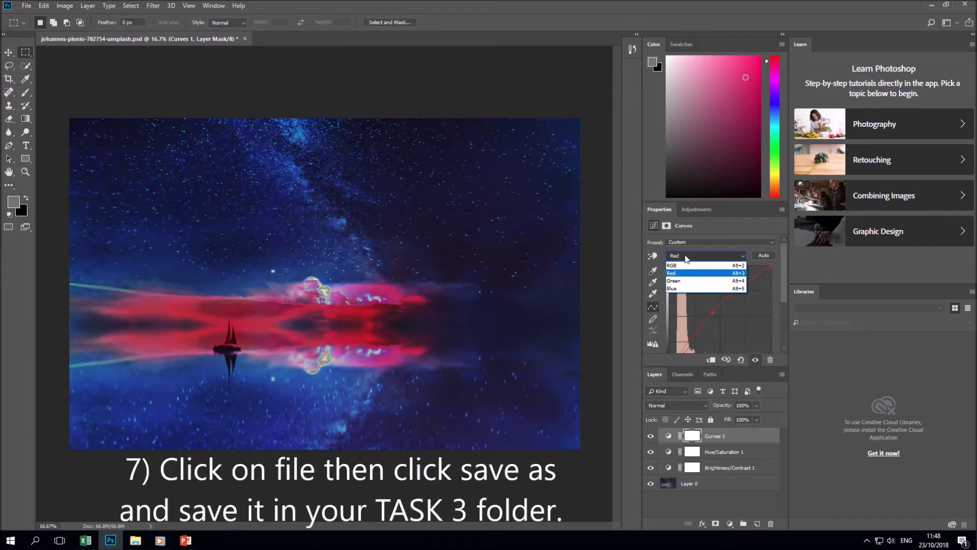
Open Save As in Task 3 with JPEG format and clear the file name
{"action": "left_click", "coordinate": [26, 5]}
{"action": "left_click", "coordinate": [56, 113]}
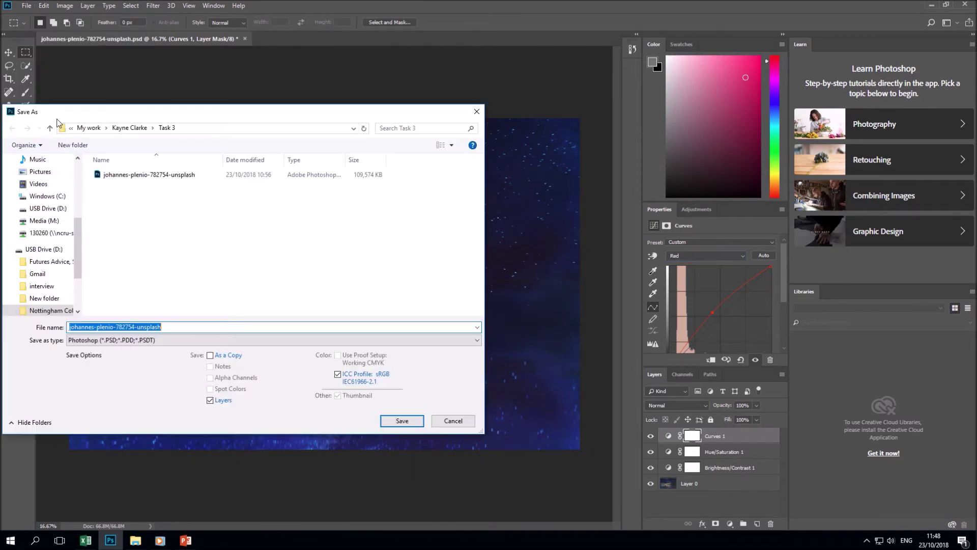
{"action": "left_click", "coordinate": [107, 340]}
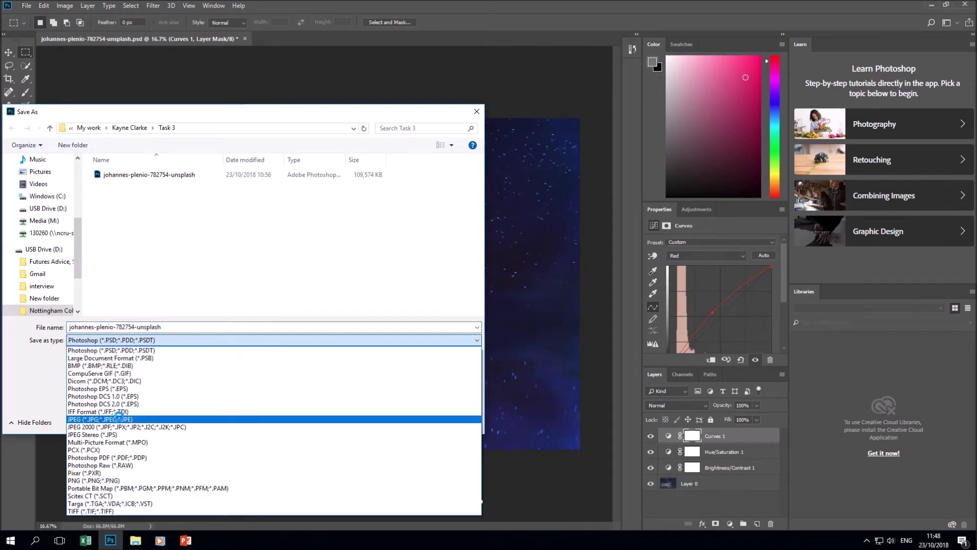
{"action": "left_click", "coordinate": [117, 418]}
{"action": "double_click", "coordinate": [138, 326]}
{"action": "key", "text": "BackSpace"}
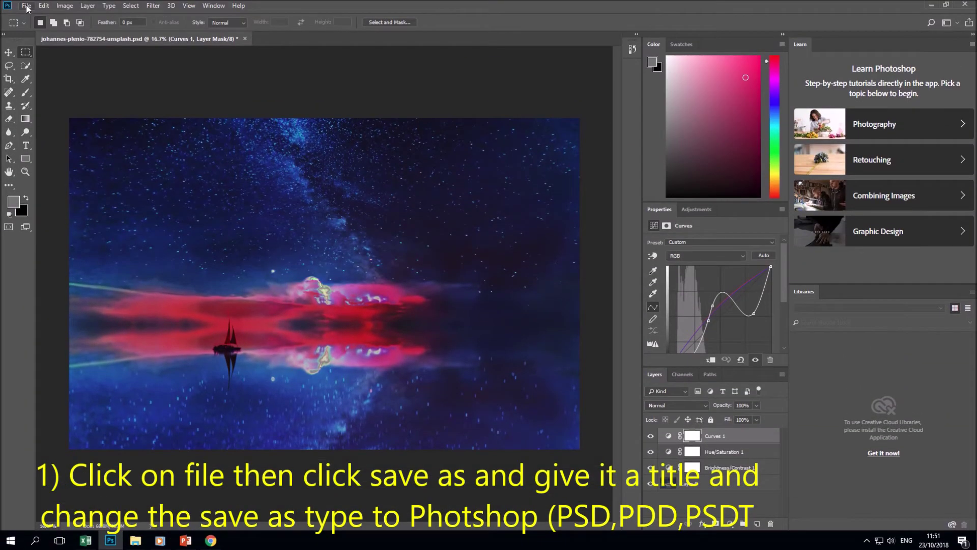
In Save As, navigate through the USB drive's college folders to the Task 3 folder
{"action": "left_click", "coordinate": [27, 6]}
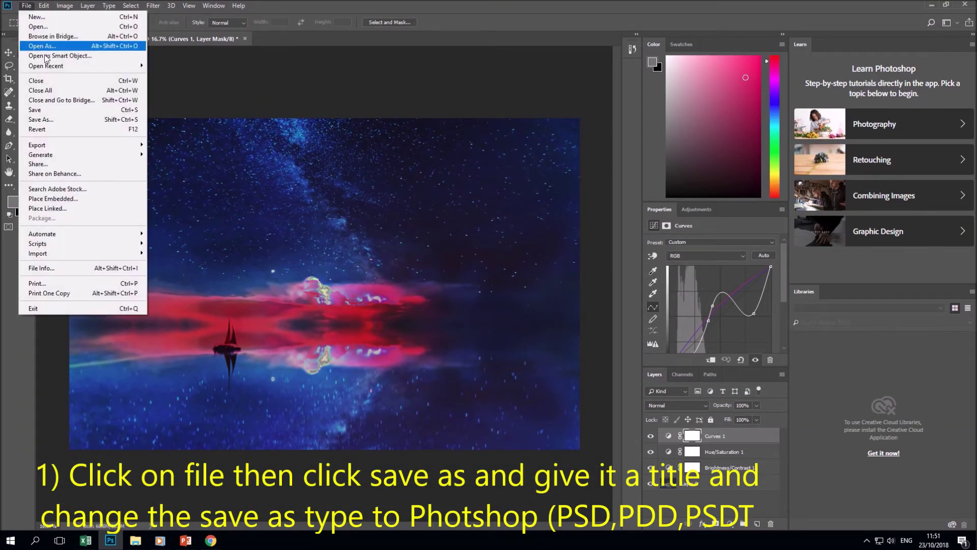
{"action": "left_click", "coordinate": [51, 119]}
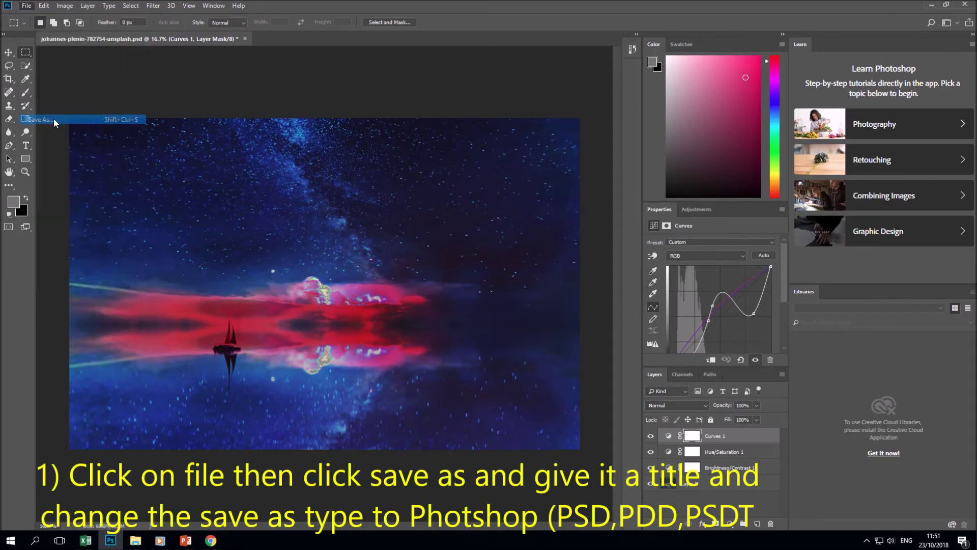
{"action": "left_click", "coordinate": [35, 252]}
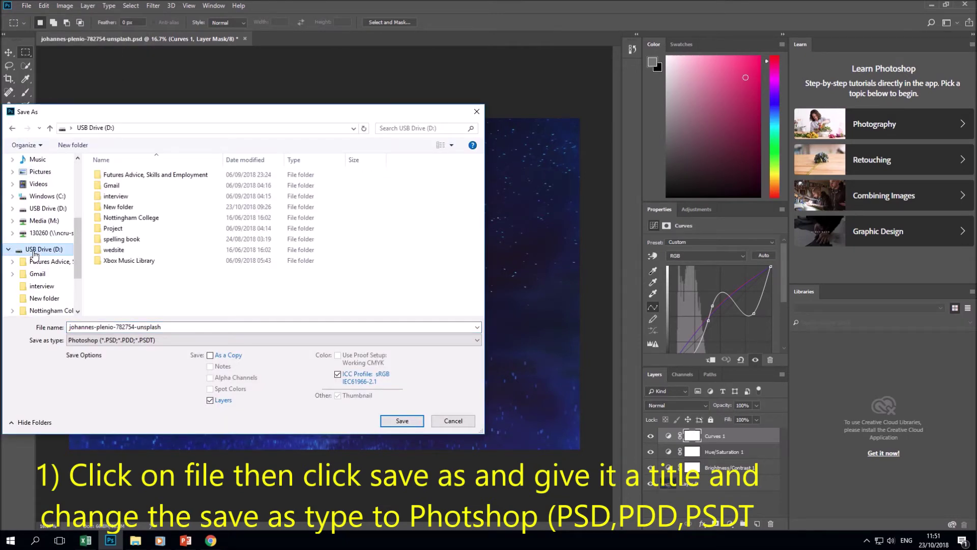
{"action": "double_click", "coordinate": [130, 217]}
{"action": "double_click", "coordinate": [128, 197]}
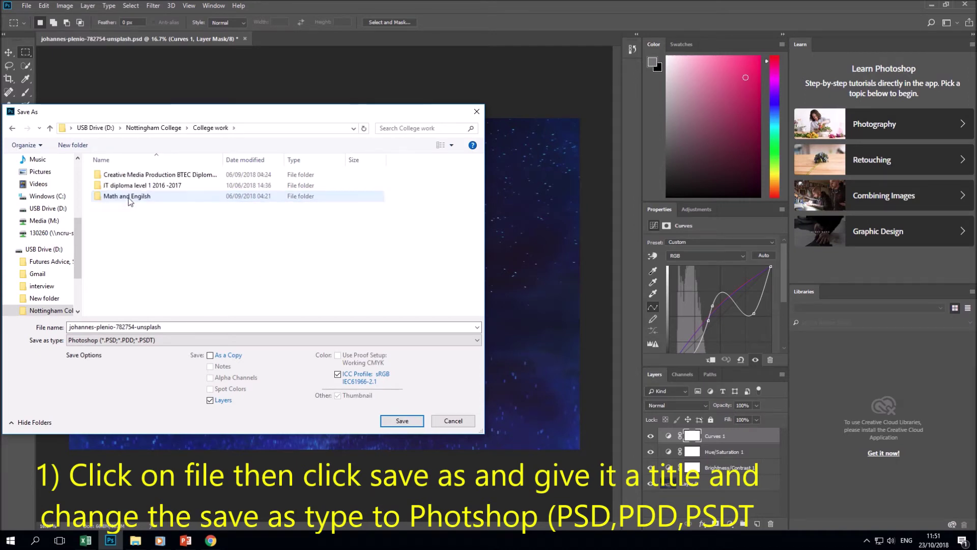
{"action": "double_click", "coordinate": [142, 175]}
{"action": "double_click", "coordinate": [141, 176]}
{"action": "double_click", "coordinate": [142, 175]}
{"action": "double_click", "coordinate": [123, 195]}
Rename the file to Filter and save it as a Photoshop PSD
{"action": "double_click", "coordinate": [133, 327]}
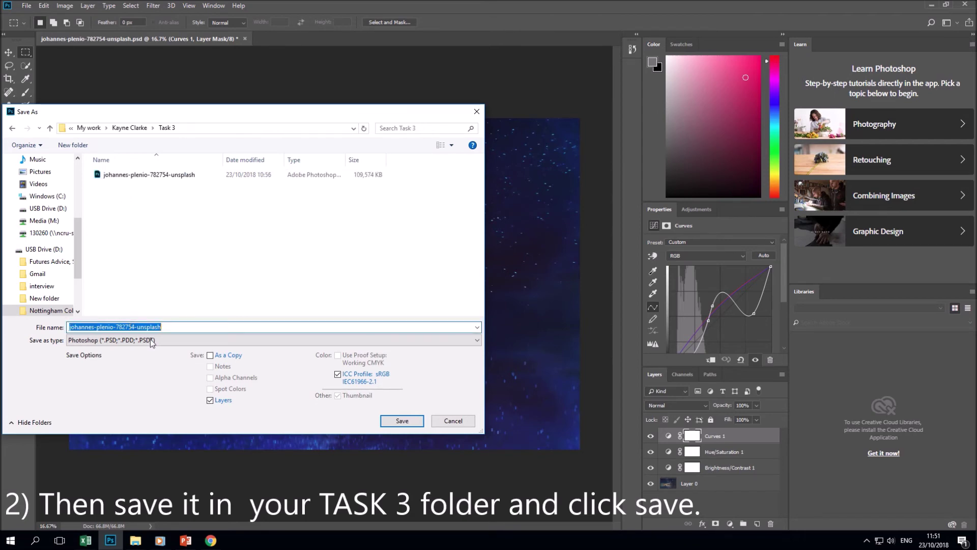
{"action": "right_click", "coordinate": [157, 328]}
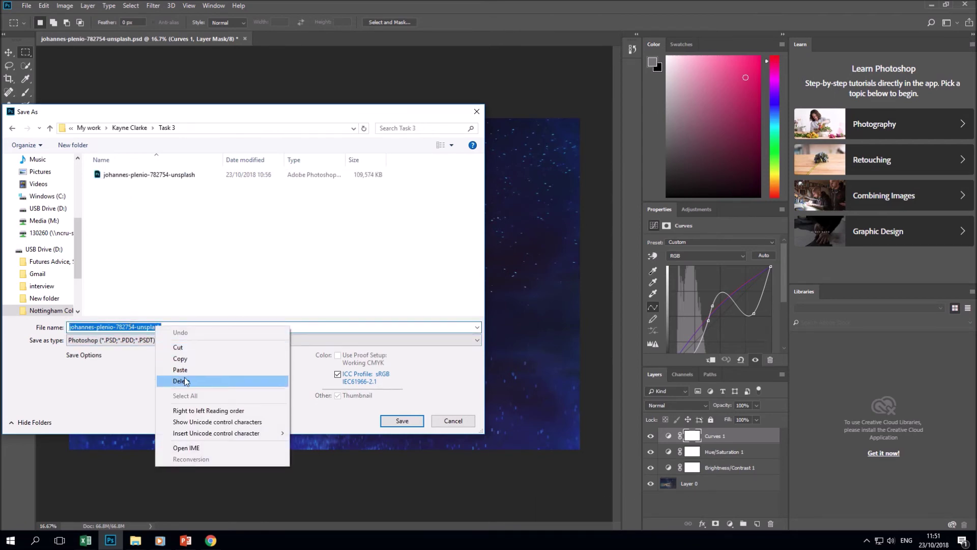
{"action": "left_click", "coordinate": [187, 369]}
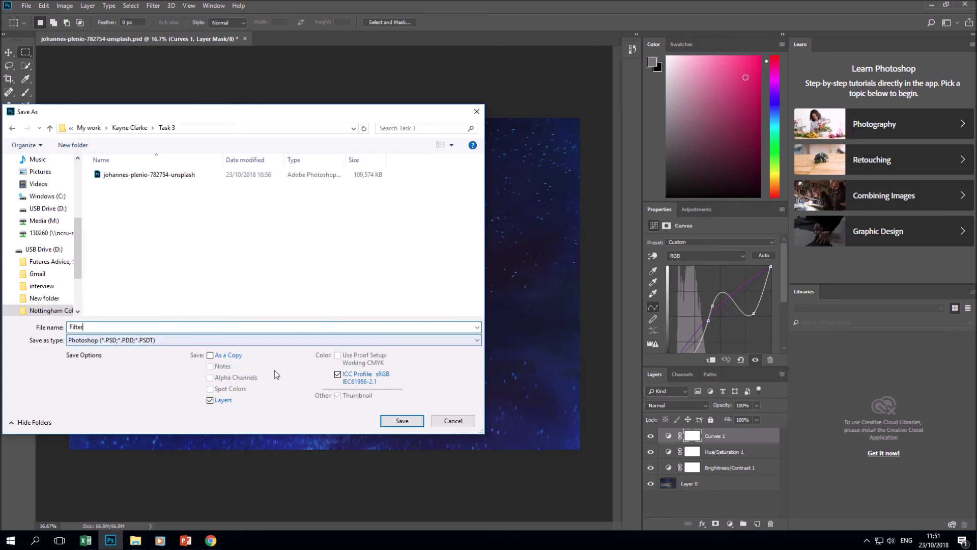
{"action": "left_click", "coordinate": [396, 422]}
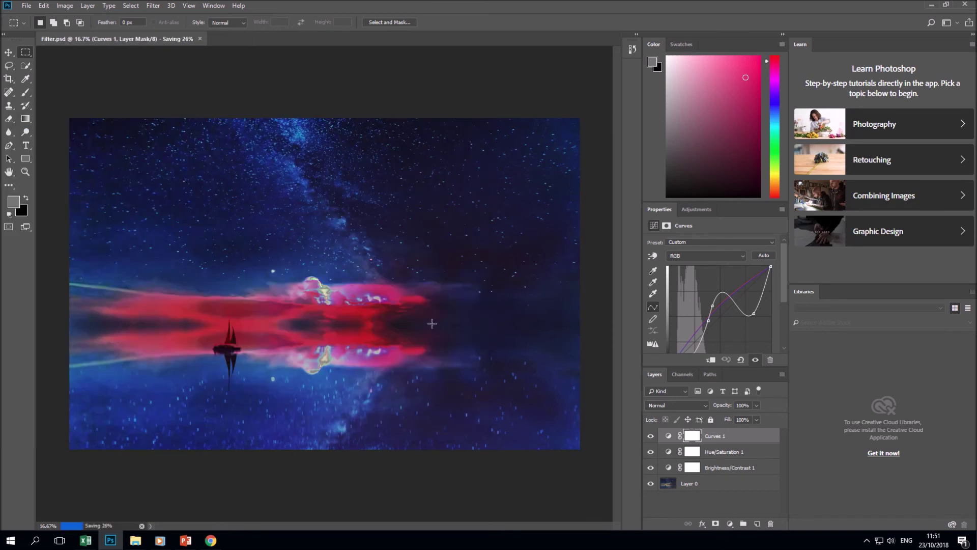